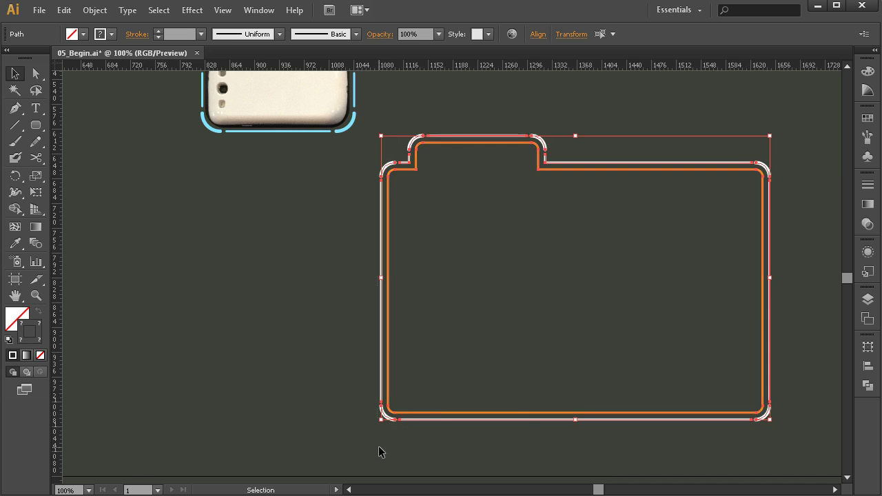
# Duplicate the whole folder frame, white outline and orange inner path, into the empty area left of the original
pyautogui.moveTo(508, 414); pyautogui.dragTo(635, 393)
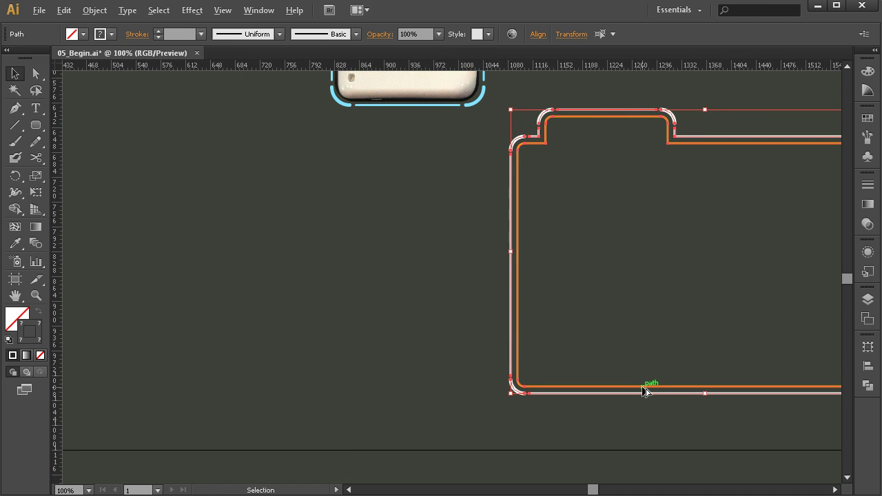
pyautogui.moveTo(646, 392); pyautogui.dragTo(227, 394)
pyautogui.moveTo(540, 397); pyautogui.dragTo(612, 408)
pyautogui.moveTo(639, 322); pyautogui.dragTo(671, 311)
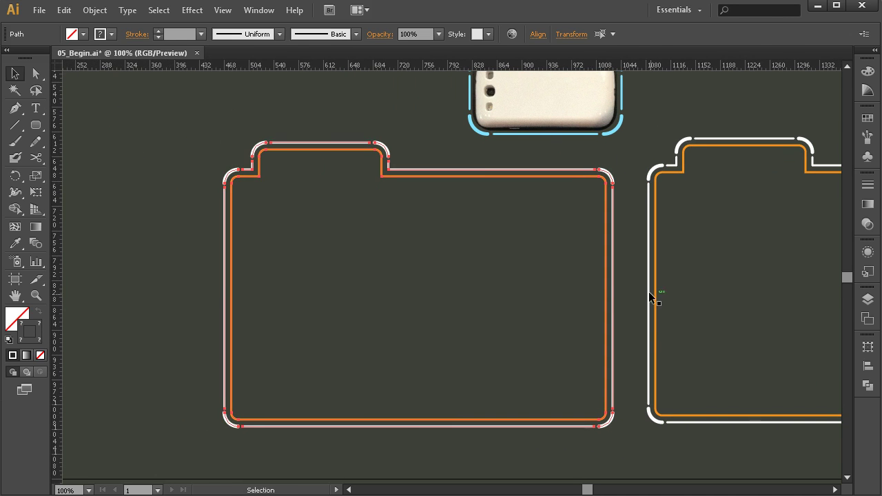
pyautogui.click(632, 302)
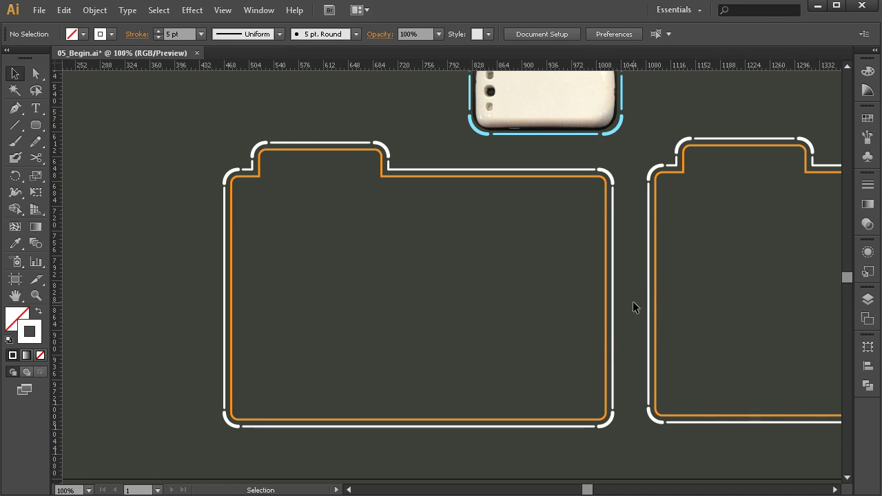
# Scale the copy's orange inner folder down to about a tenth of its size and move it outside the white frame's left side
pyautogui.click(606, 230)
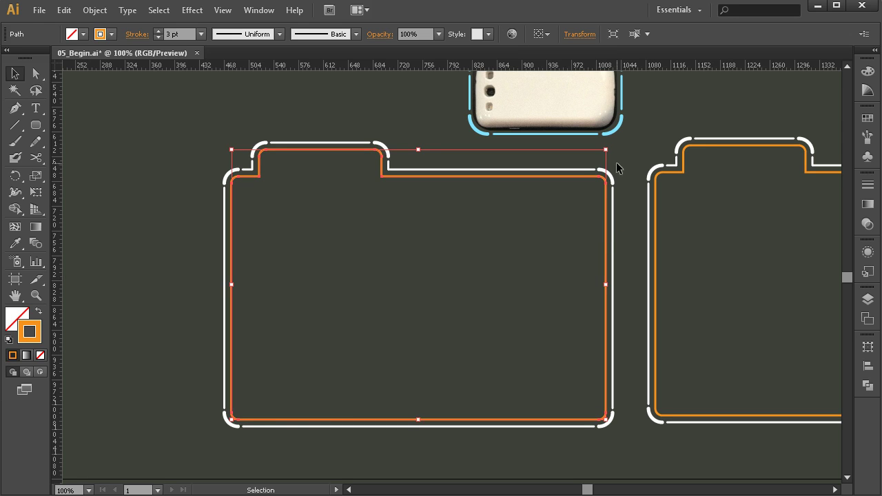
pyautogui.moveTo(607, 150); pyautogui.dragTo(439, 272)
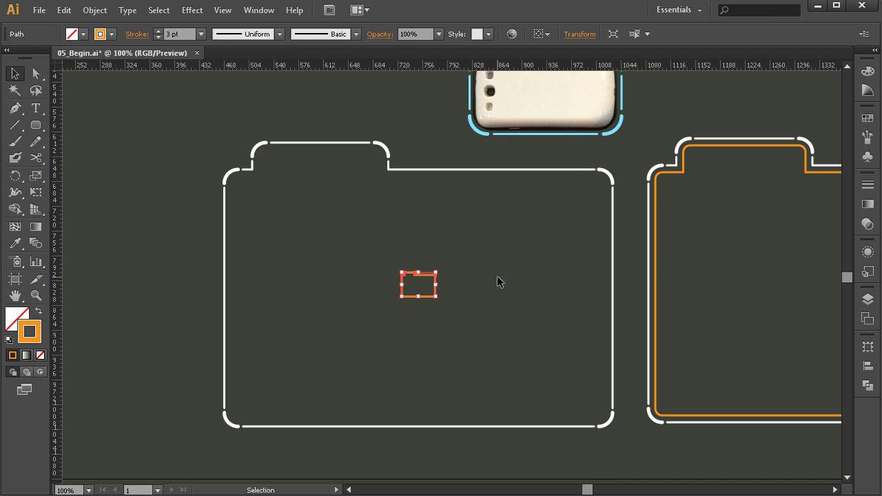
pyautogui.click(507, 282)
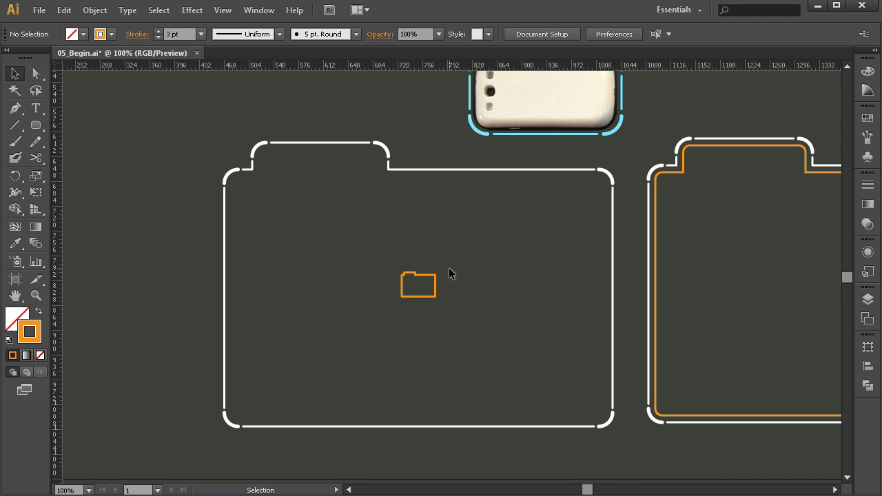
pyautogui.moveTo(459, 258); pyautogui.dragTo(392, 311)
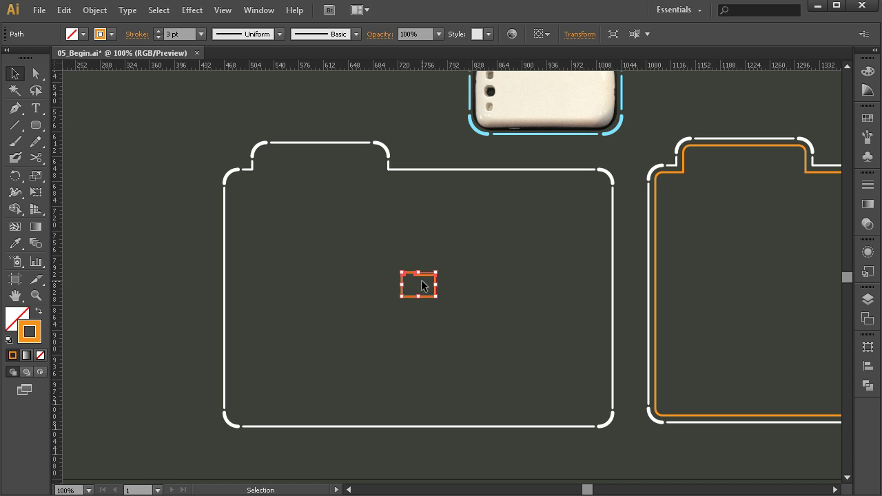
pyautogui.moveTo(428, 278); pyautogui.dragTo(152, 198)
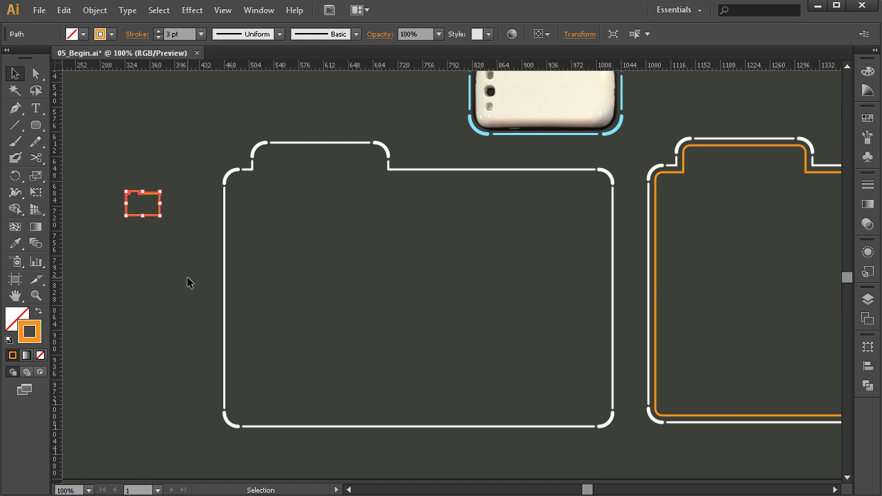
pyautogui.moveTo(174, 286); pyautogui.dragTo(630, 311)
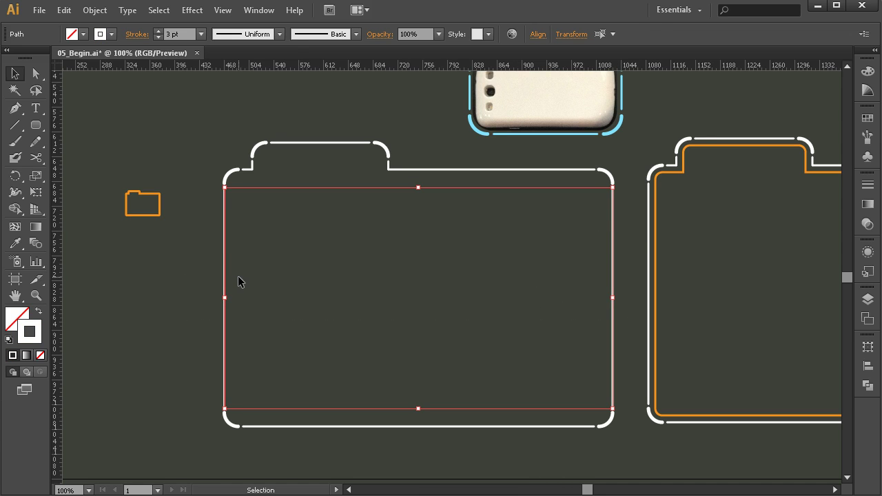
pyautogui.press('Delete')
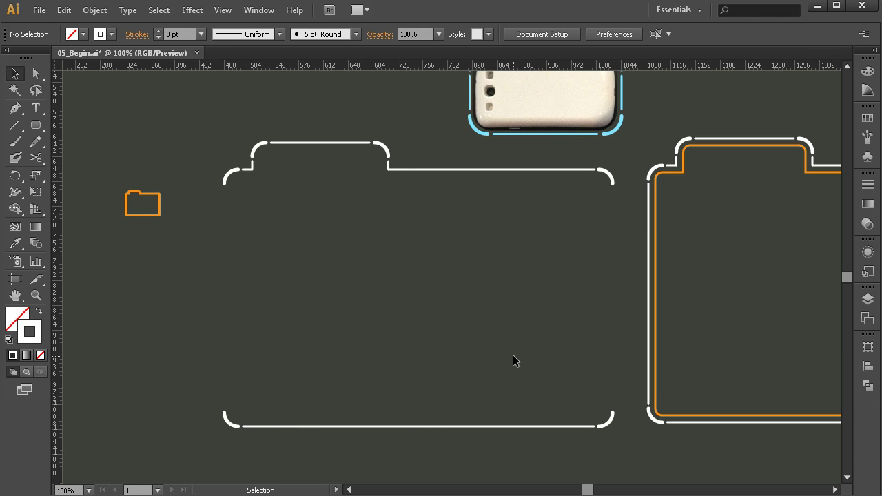
pyautogui.hotkey('ctrl', 'z')
pyautogui.click(568, 288)
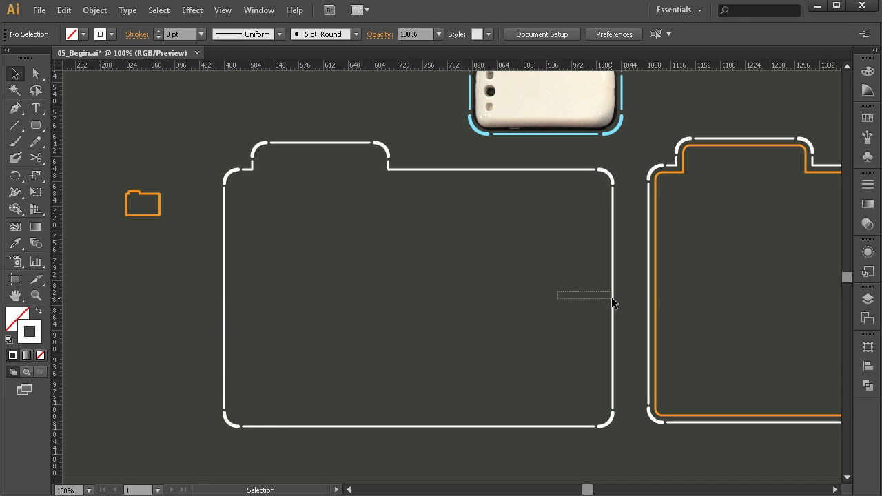
# Shorten the copied frame's two vertical side lines from above to about a fifth of their height, keeping their lower ends fixed
pyautogui.moveTo(187, 282); pyautogui.dragTo(637, 324)
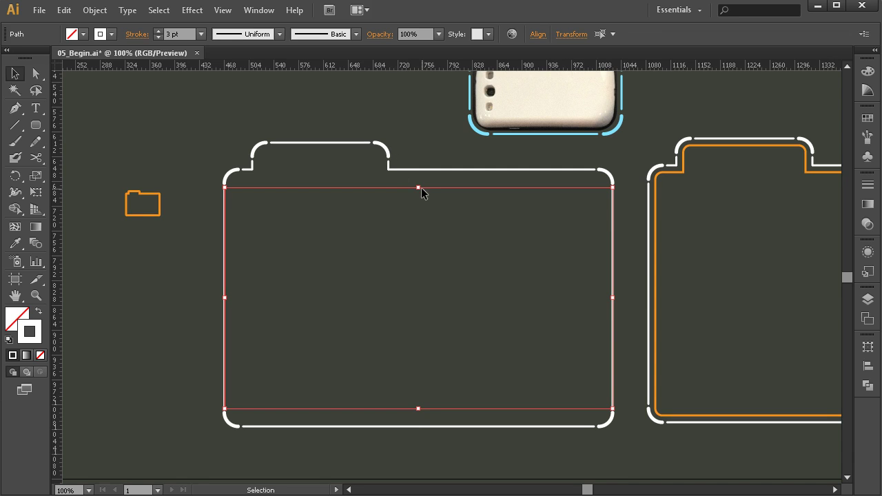
pyautogui.moveTo(419, 188); pyautogui.dragTo(408, 366)
pyautogui.click(476, 359)
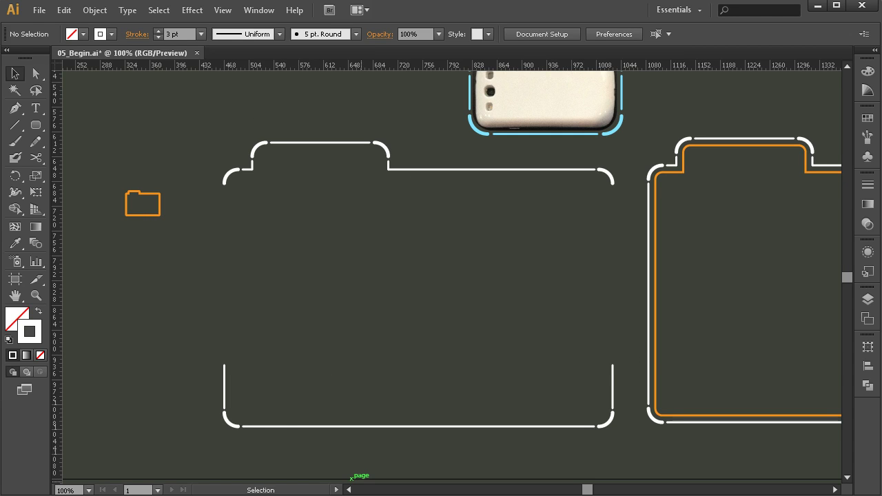
# Duplicate the frame's bottom line with its two rounded corners straight upward and flip the copy vertically
pyautogui.moveTo(622, 455); pyautogui.dragTo(196, 421)
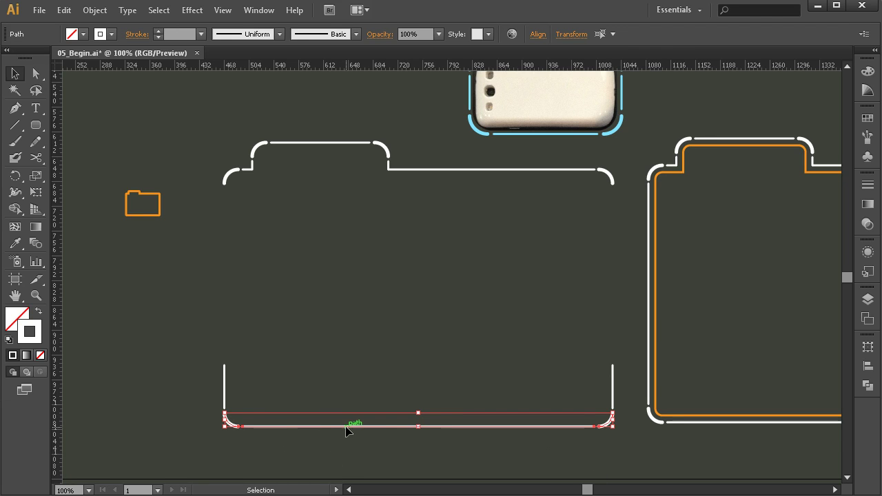
pyautogui.moveTo(356, 432); pyautogui.dragTo(360, 321)
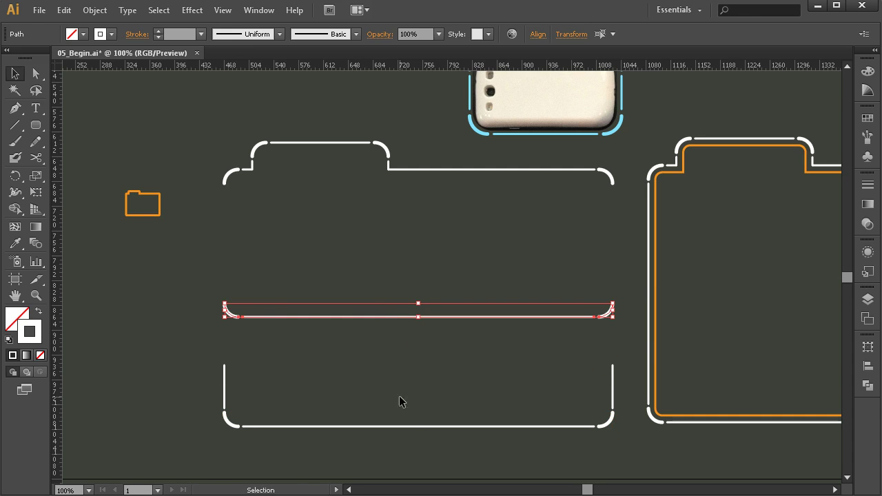
pyautogui.moveTo(618, 297); pyautogui.dragTo(241, 312)
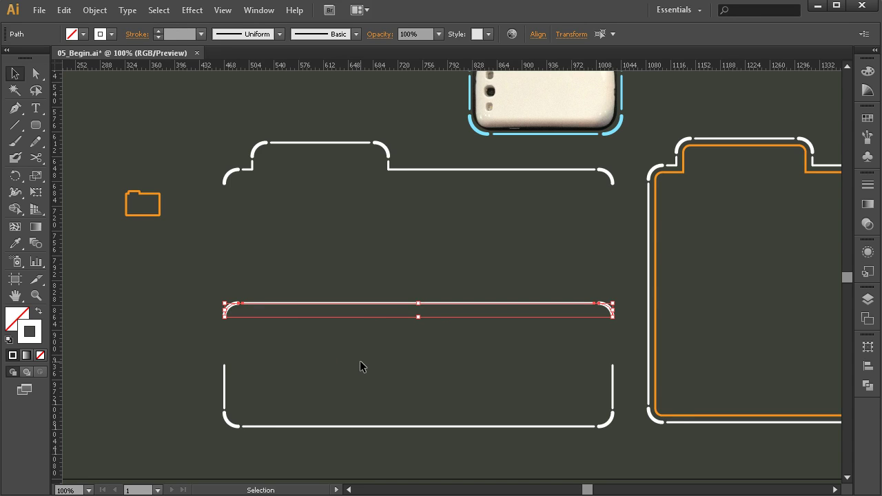
# Lower the flipped line and corners onto the upper ends of the short side lines, forming a closed bar
pyautogui.hotkey('shift', 'Down')
pyautogui.hotkey('shift', 'Down')
pyautogui.hotkey('shift', 'Down')
pyautogui.hotkey('shift', 'Down')
pyautogui.hotkey('shift', 'Down')
pyautogui.hotkey('shift', 'Down')
pyautogui.hotkey('shift', 'Down')
pyautogui.hotkey('shift', 'Down')
pyautogui.hotkey('shift', 'Down')
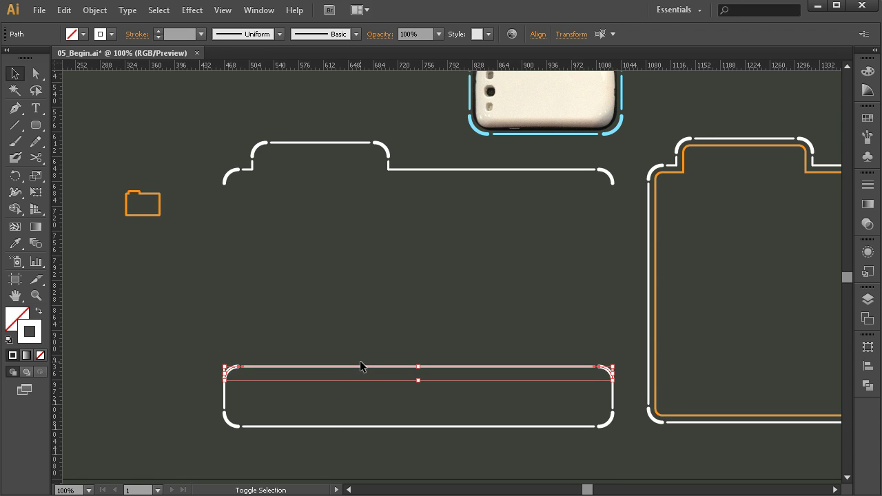
pyautogui.click(180, 310)
# Shorten the bar's two vertical side lines so gaps separate them from the rounded corners
pyautogui.moveTo(191, 400); pyautogui.dragTo(623, 392)
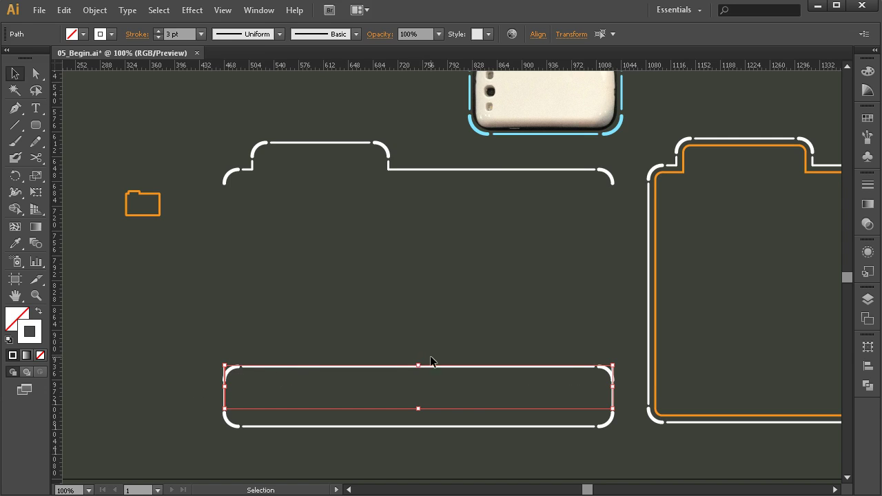
pyautogui.moveTo(418, 365); pyautogui.dragTo(419, 394)
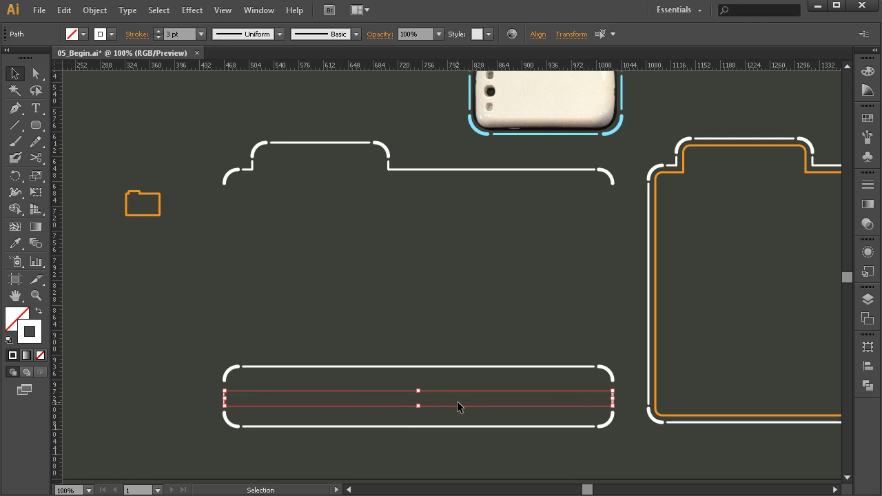
pyautogui.click(409, 319)
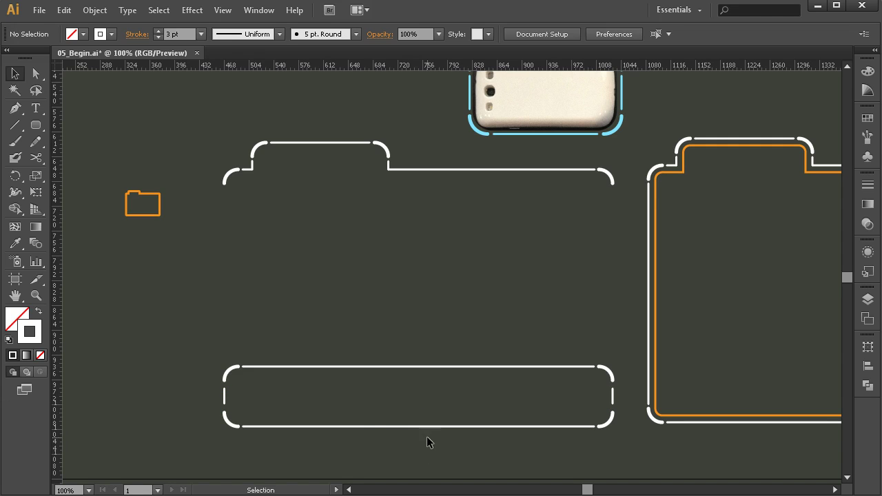
# Shorten the bar's top and bottom lines and center them to leave equal gaps beside the rounded corners
pyautogui.moveTo(441, 347); pyautogui.dragTo(372, 460)
pyautogui.moveTo(242, 398); pyautogui.dragTo(250, 397)
pyautogui.press('Left')
pyautogui.press('Left')
pyautogui.press('Left')
pyautogui.press('Left')
pyautogui.press('Left')
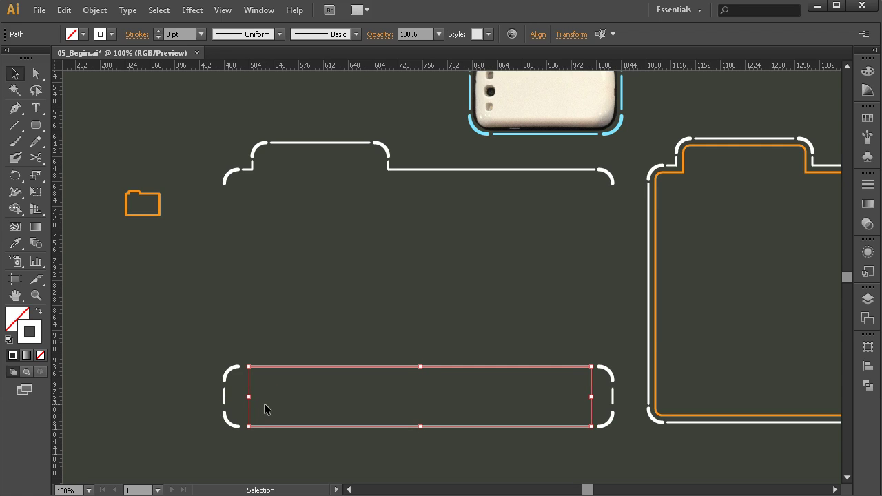
pyautogui.click(369, 308)
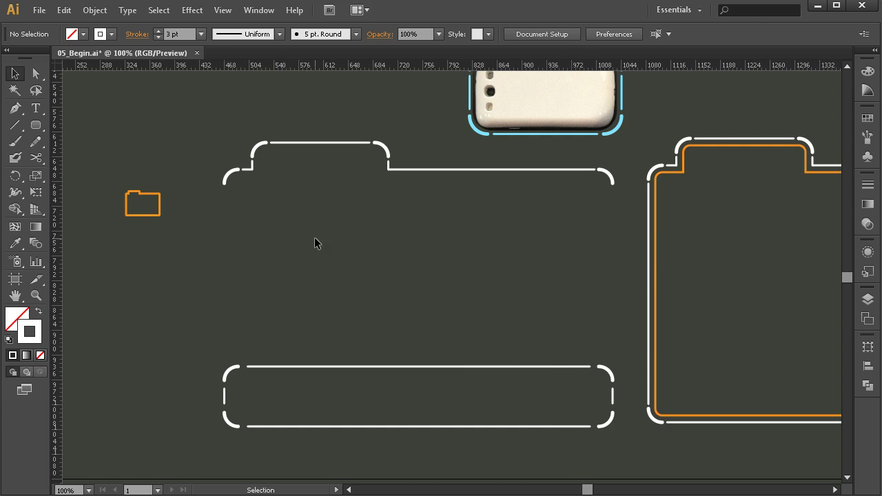
# Delete the leftover upper folder outline, including its corners and tab, above the bar
pyautogui.moveTo(613, 263); pyautogui.dragTo(218, 146)
pyautogui.press('Delete')
pyautogui.moveTo(362, 163); pyautogui.dragTo(269, 125)
pyautogui.press('Delete')
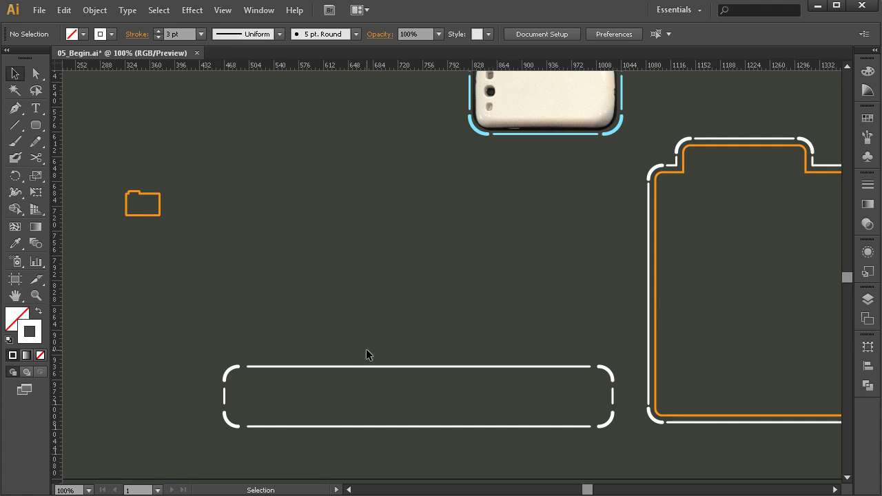
# Widen the bar's top and bottom lines slightly on both ends to narrow the gaps at the corners
pyautogui.moveTo(558, 338); pyautogui.dragTo(479, 454)
pyautogui.moveTo(591, 399); pyautogui.dragTo(595, 397)
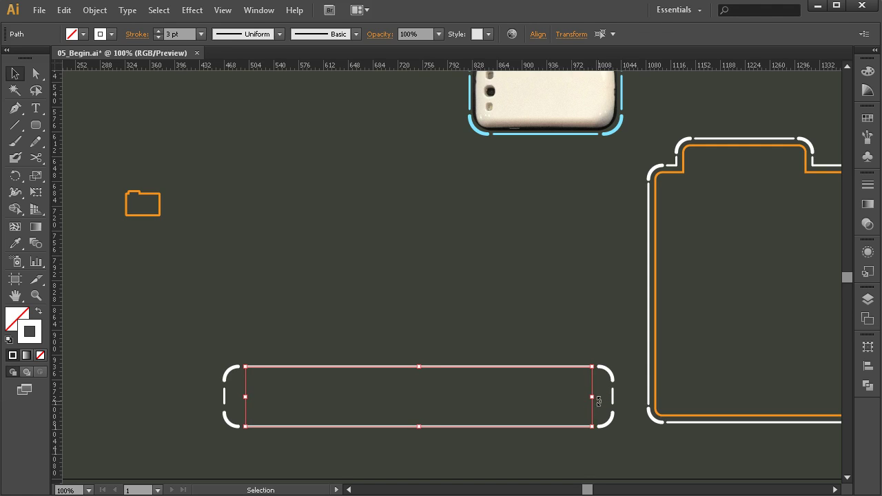
pyautogui.click(544, 375)
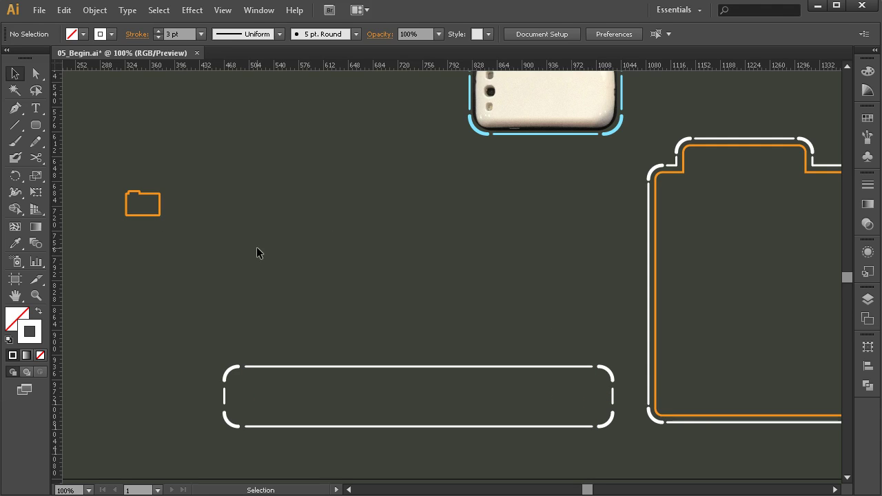
# Move the small orange folder icon inside the left end of the white bar
pyautogui.moveTo(208, 144); pyautogui.dragTo(128, 248)
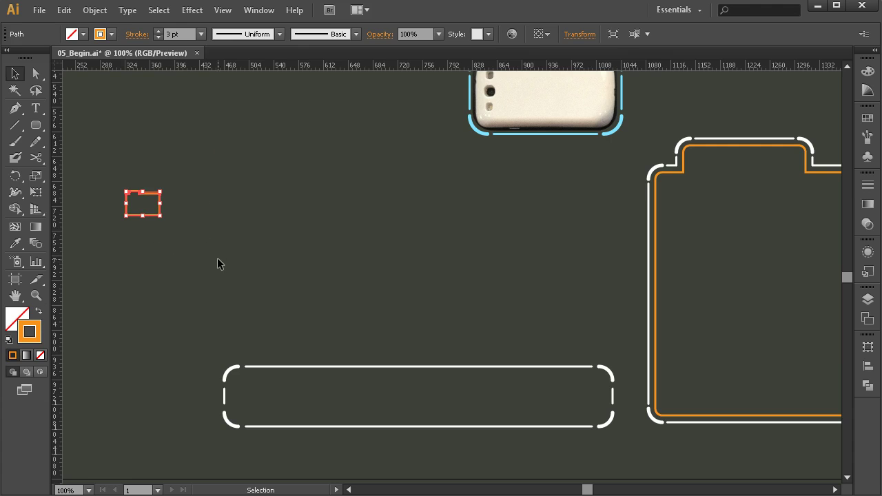
pyautogui.moveTo(151, 218); pyautogui.dragTo(264, 411)
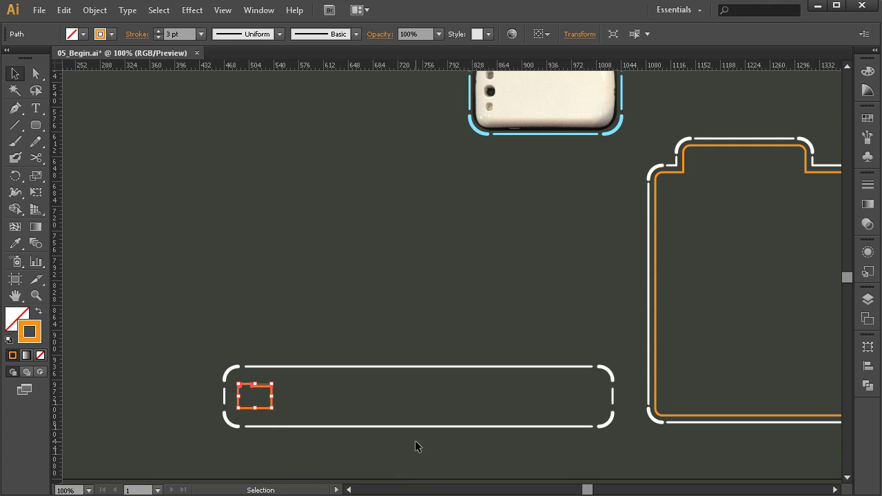
pyautogui.click(275, 353)
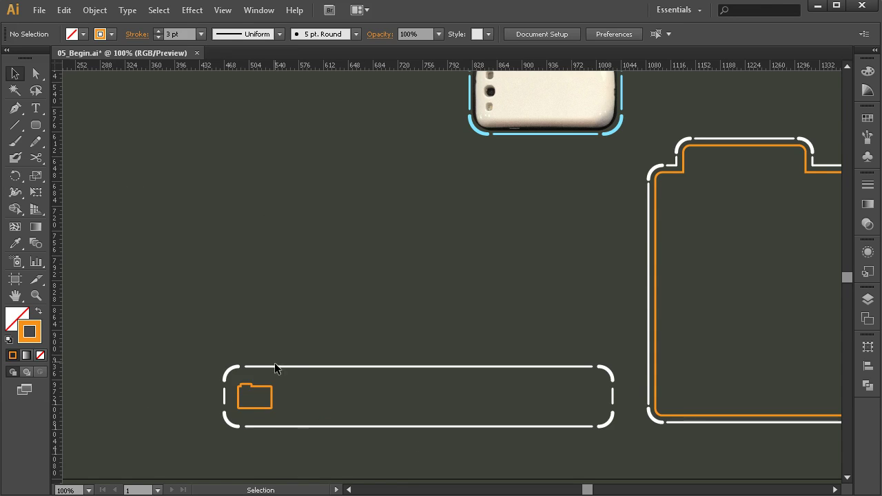
# Enlarge the orange folder icon to nearly fill the bar's height and shift it right, clear of the bar's left edge
pyautogui.click(268, 408)
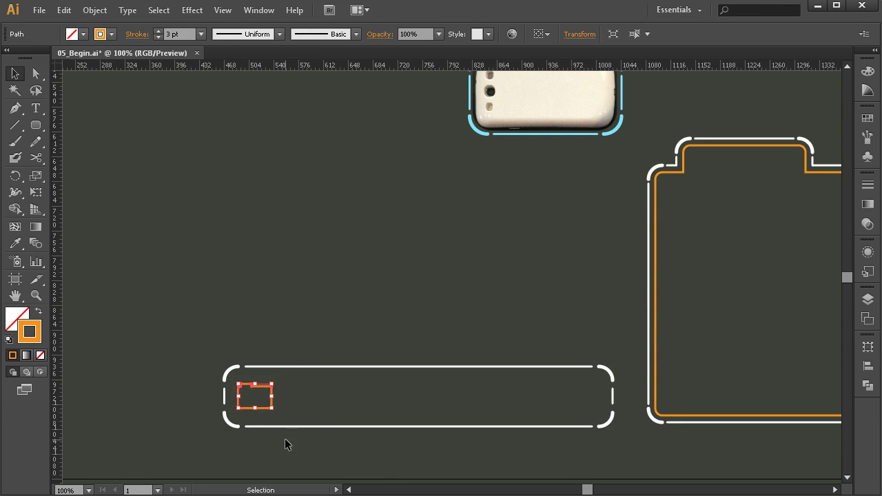
pyautogui.moveTo(269, 388); pyautogui.dragTo(285, 376)
pyautogui.hotkey('shift', 'Right')
pyautogui.hotkey('shift', 'Right')
pyautogui.press('Right')
pyautogui.press('Right')
pyautogui.press('Right')
pyautogui.press('Right')
pyautogui.press('Right')
pyautogui.press('Right')
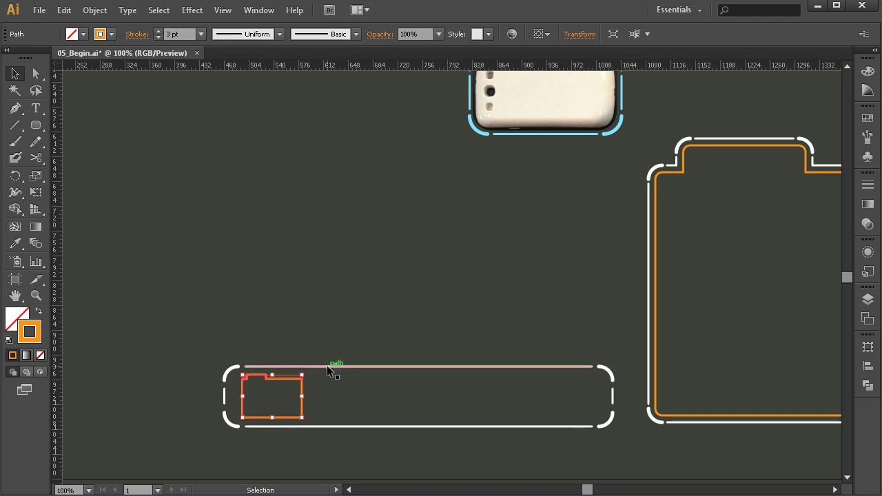
pyautogui.click(248, 350)
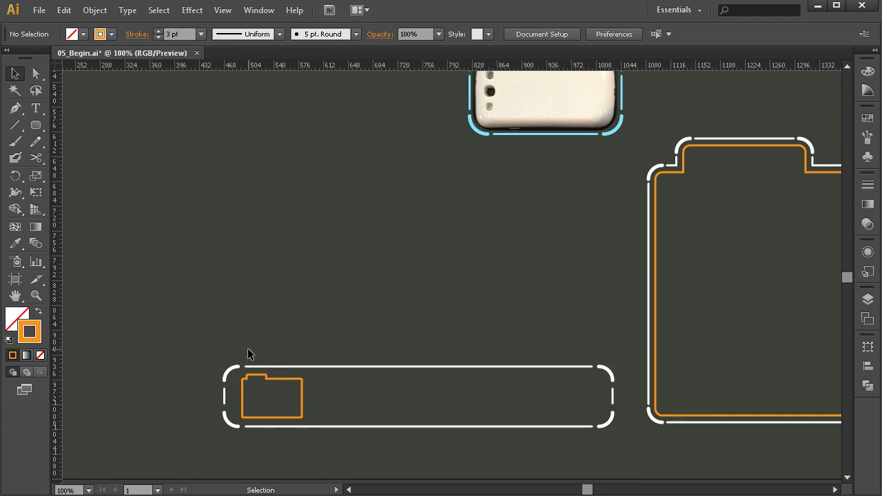
# Scale the orange folder icon down slightly to leave more room inside the bar
pyautogui.hotkey('ctrl', 'z')
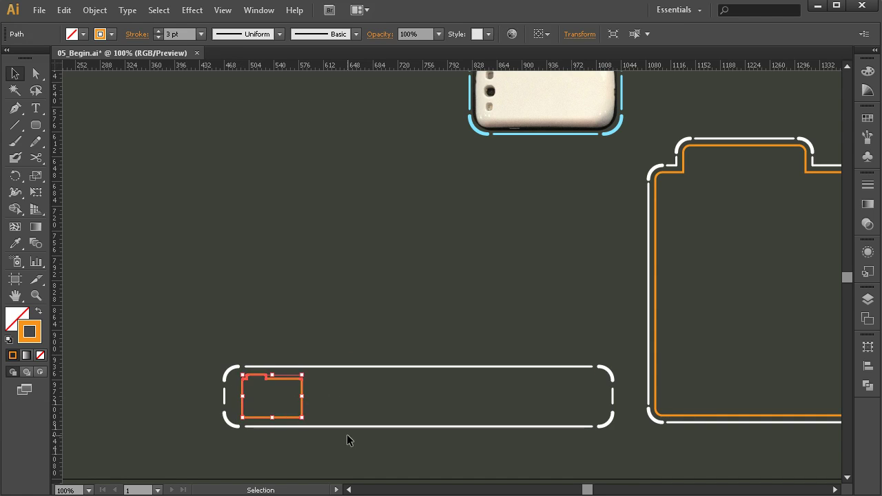
pyautogui.hotkey('ctrl', 'shift', 'z')
pyautogui.click(345, 294)
pyautogui.moveTo(335, 406); pyautogui.dragTo(298, 378)
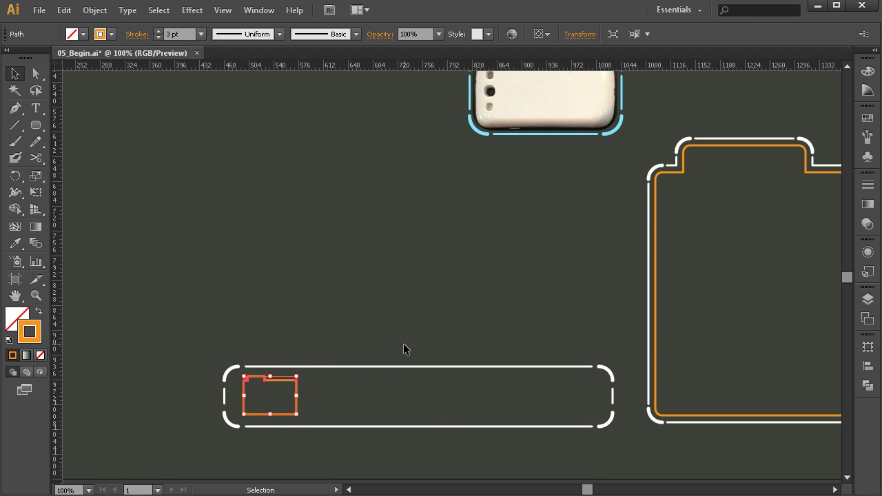
pyautogui.click(400, 341)
# Add the point text "slide to open photos" in the empty area above the bar
pyautogui.moveTo(495, 436); pyautogui.dragTo(473, 427)
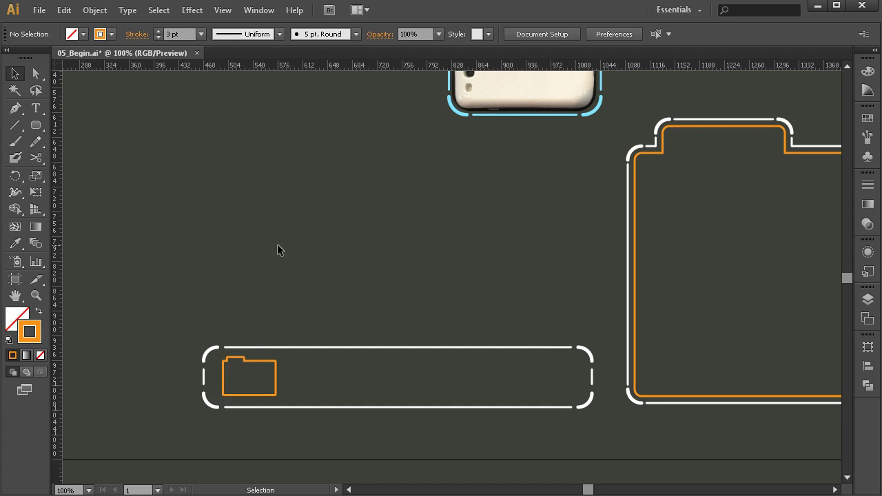
pyautogui.click(43, 114)
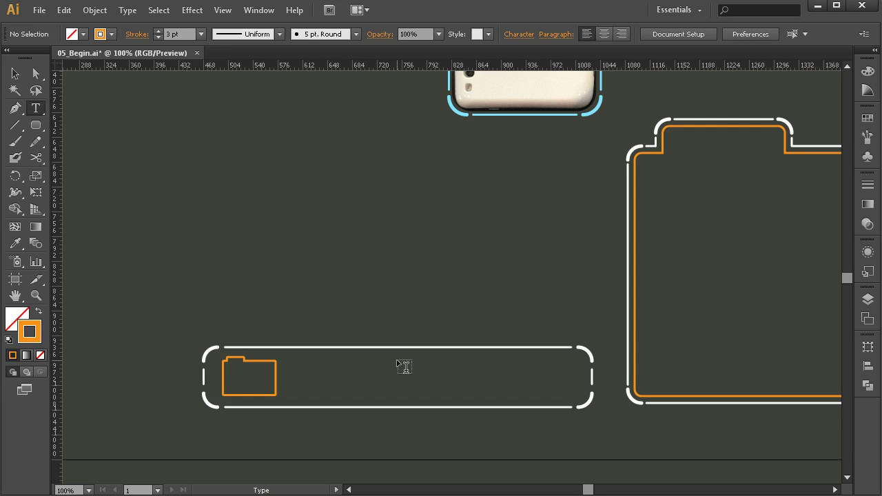
pyautogui.click(253, 239)
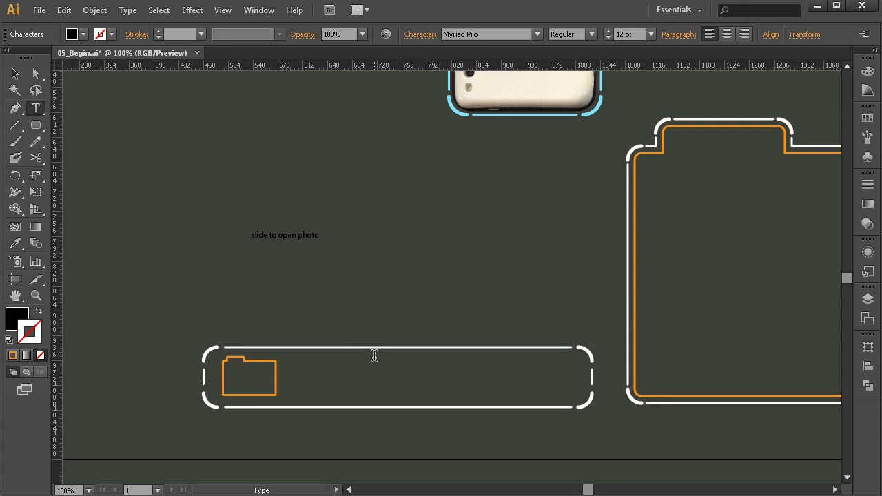
pyautogui.click(15, 74)
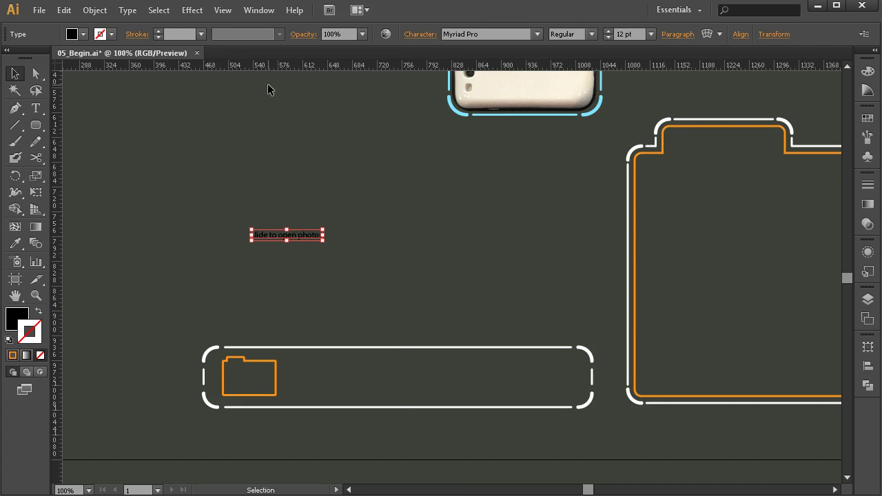
# Show the Character panel and dock its group with the collapsed panels
pyautogui.click(258, 10)
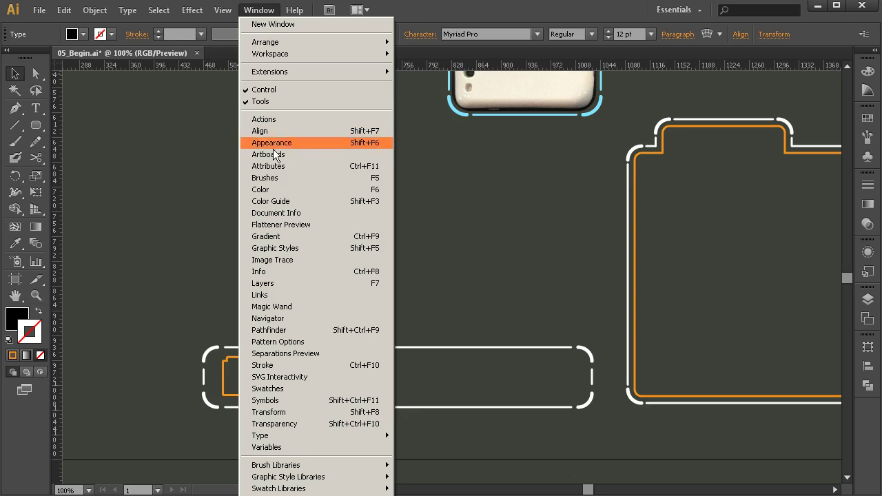
pyautogui.moveTo(272, 440)
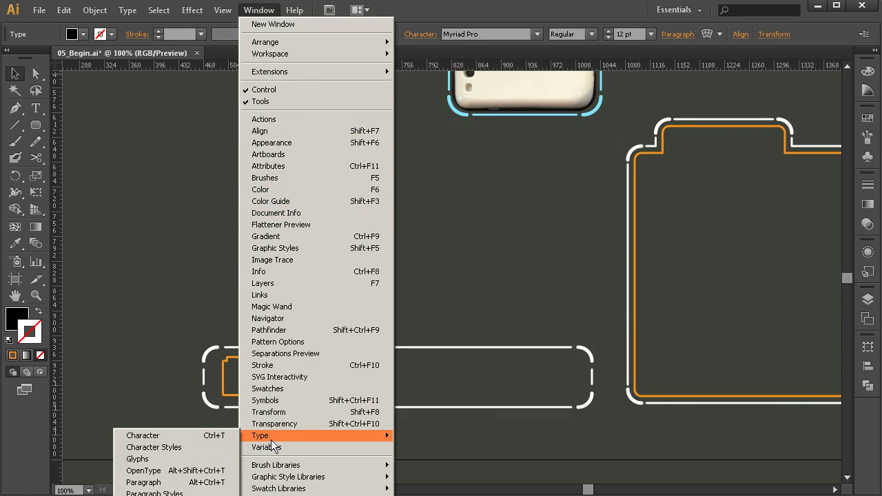
pyautogui.click(143, 437)
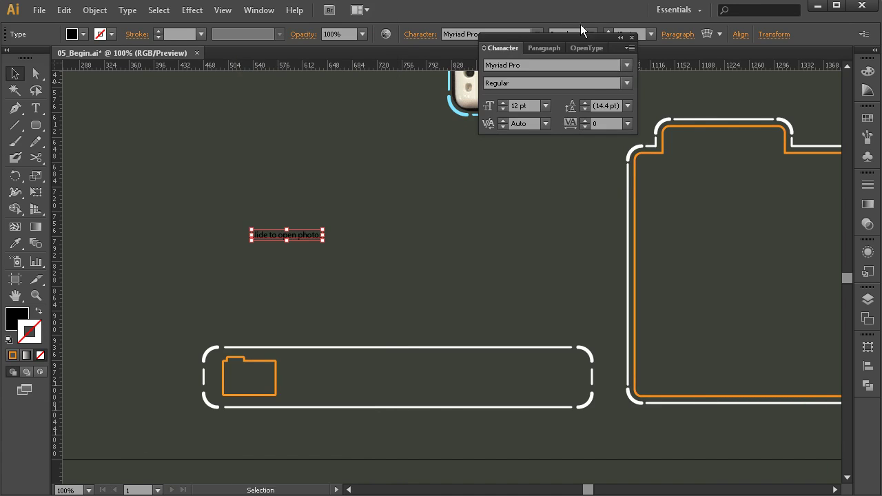
pyautogui.moveTo(507, 37); pyautogui.dragTo(872, 408)
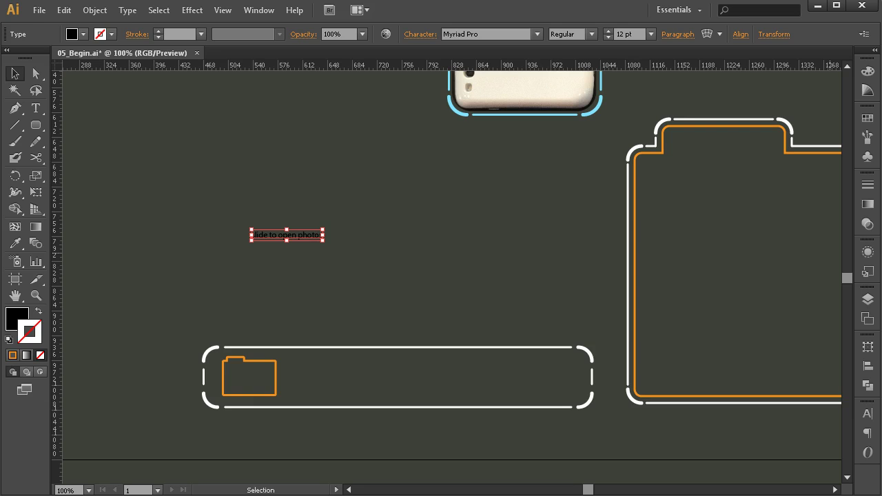
# Set the font of the "slide to open photos" text to PF Din Text Comp Pro
pyautogui.click(869, 416)
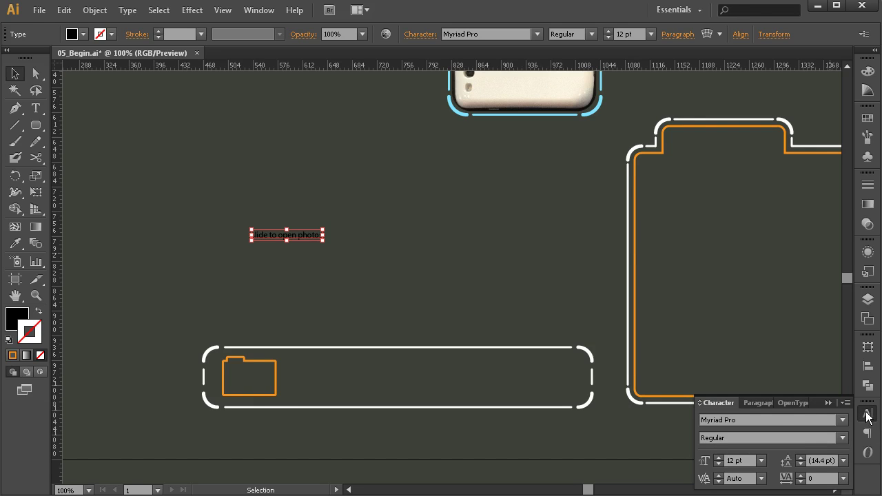
pyautogui.click(785, 421)
pyautogui.write('PF')
pyautogui.press('Return')
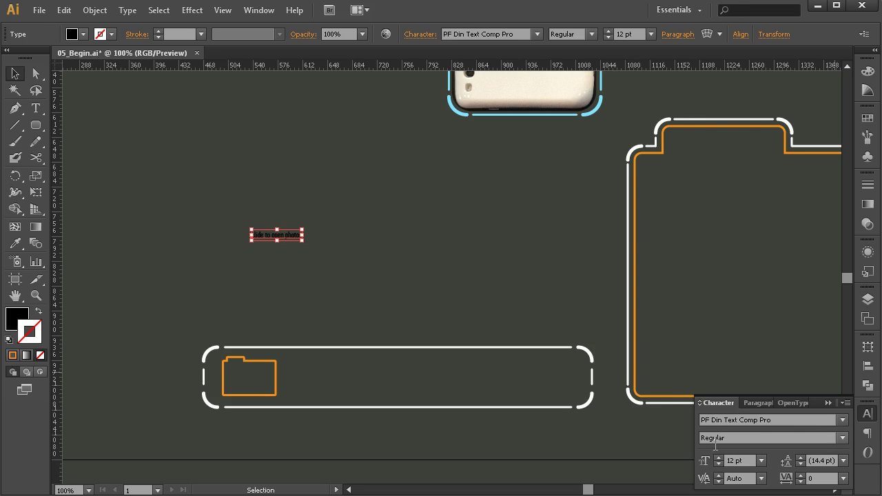
# Undock the Character panel and float it over the canvas above the bar
pyautogui.click(846, 403)
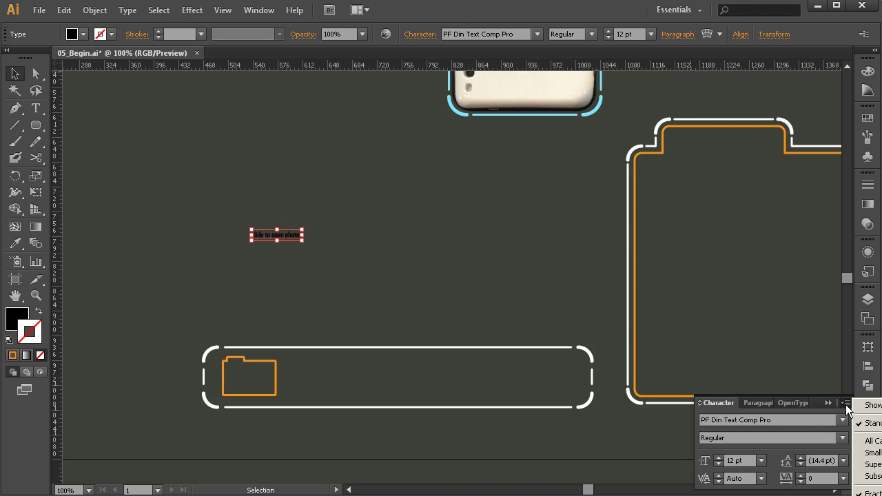
pyautogui.click(788, 368)
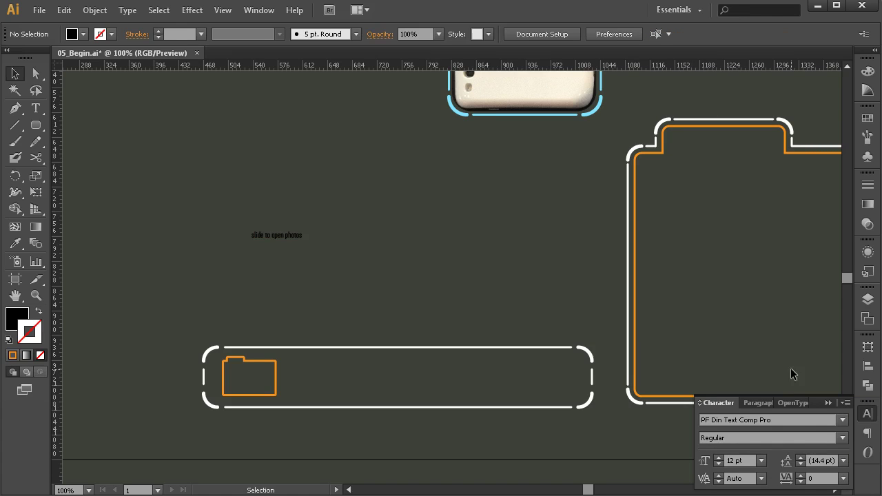
pyautogui.moveTo(868, 413); pyautogui.dragTo(604, 321)
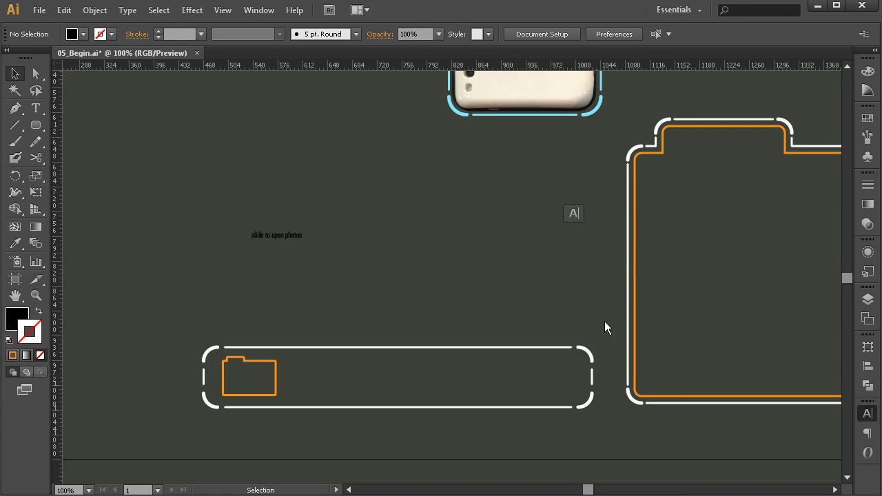
pyautogui.click(582, 216)
pyautogui.click(738, 204)
pyautogui.click(628, 173)
pyautogui.click(571, 214)
pyautogui.moveTo(571, 215); pyautogui.dragTo(454, 194)
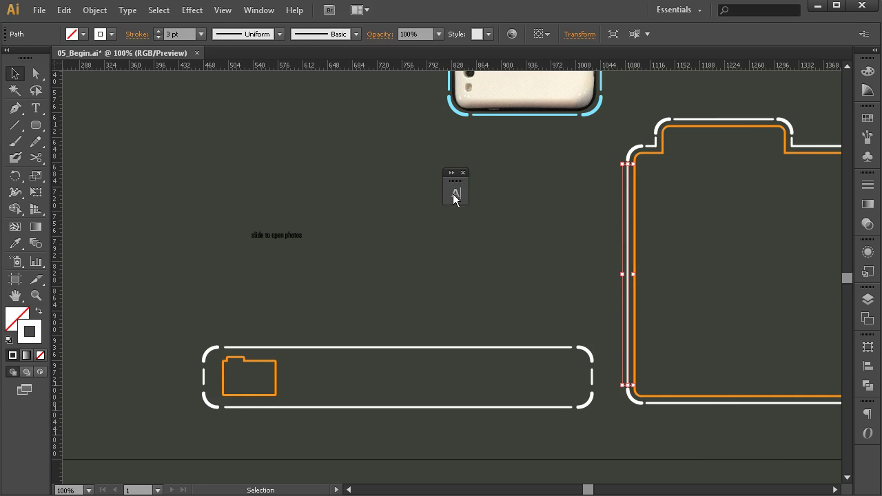
# Apply All Caps to the "slide to open photos" text
pyautogui.click(460, 192)
pyautogui.click(621, 183)
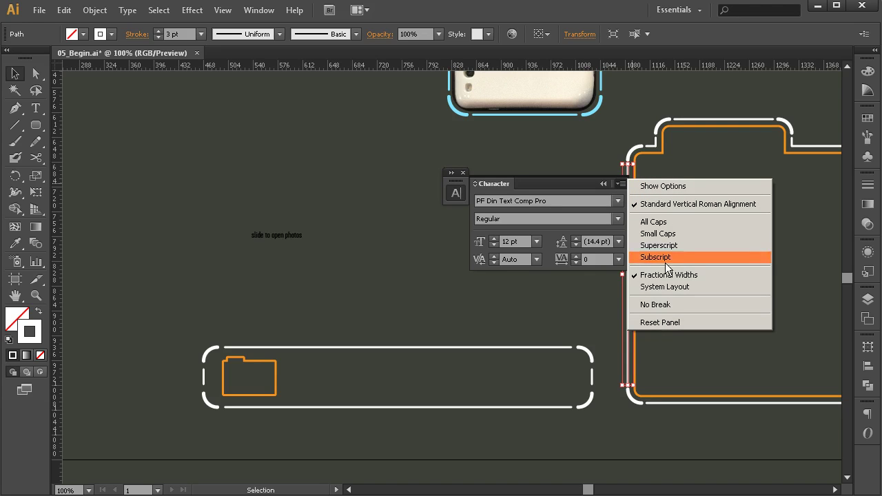
pyautogui.click(666, 222)
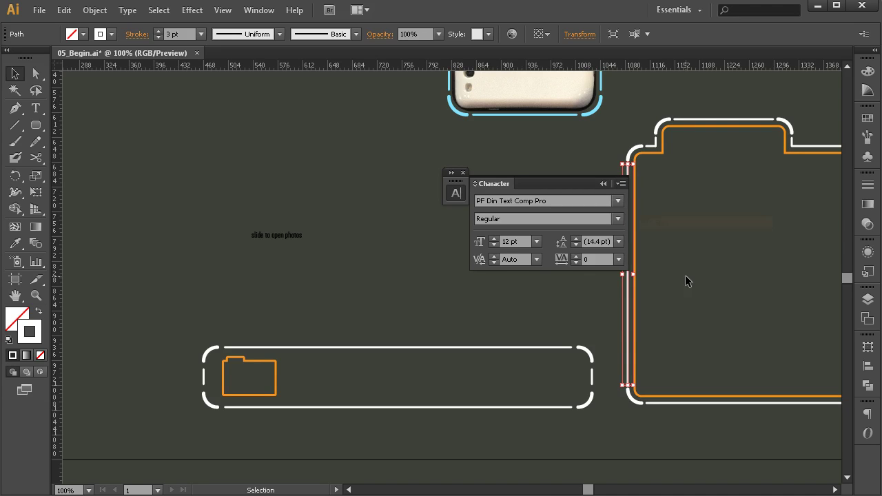
pyautogui.click(279, 243)
pyautogui.click(619, 185)
pyautogui.click(658, 222)
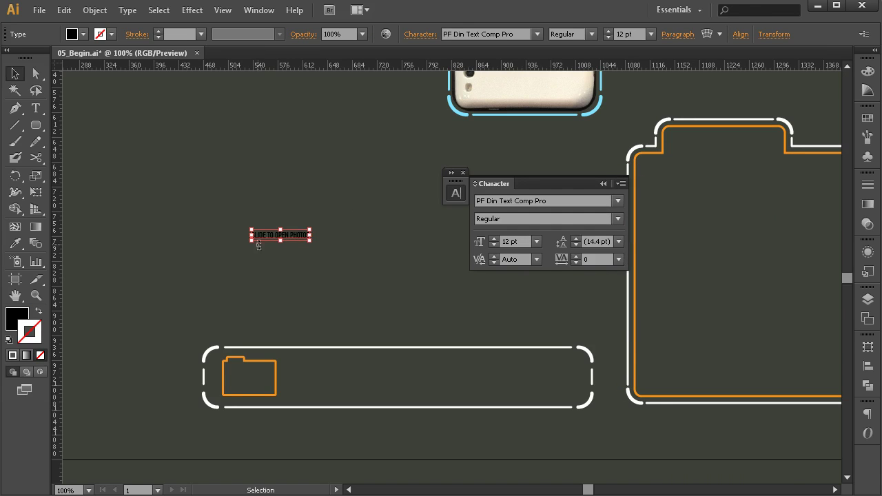
# Collapse the floating Character panel and return it to the dock
pyautogui.click(332, 269)
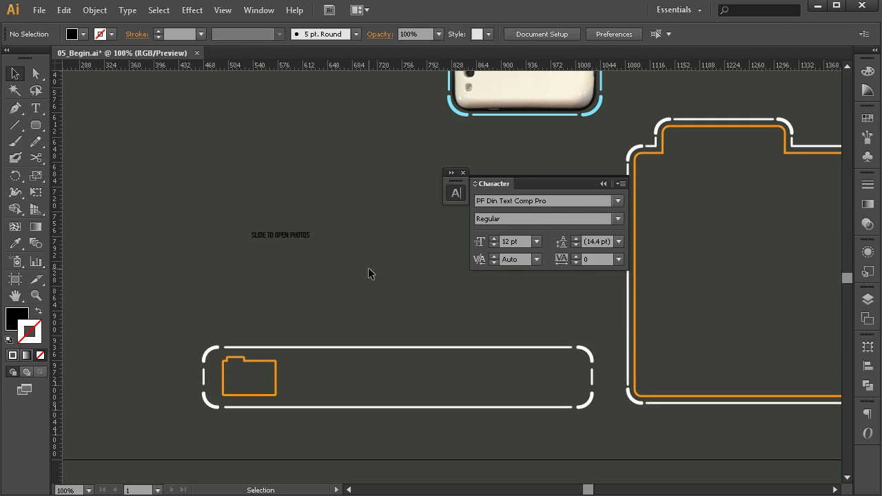
pyautogui.click(603, 184)
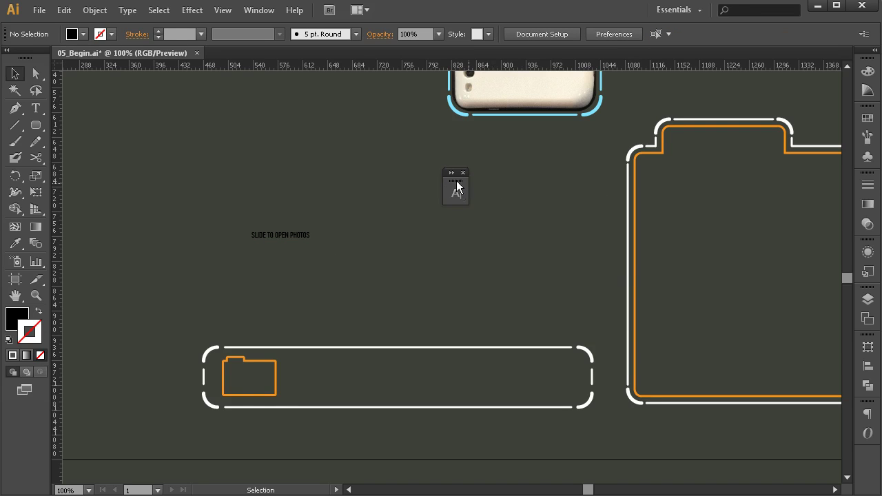
pyautogui.moveTo(445, 178); pyautogui.dragTo(842, 437)
# Move the SLIDE TO OPEN PHOTOS text into the bar beside the folder icon and enlarge it to about 59 pt
pyautogui.moveTo(325, 211); pyautogui.dragTo(516, 351)
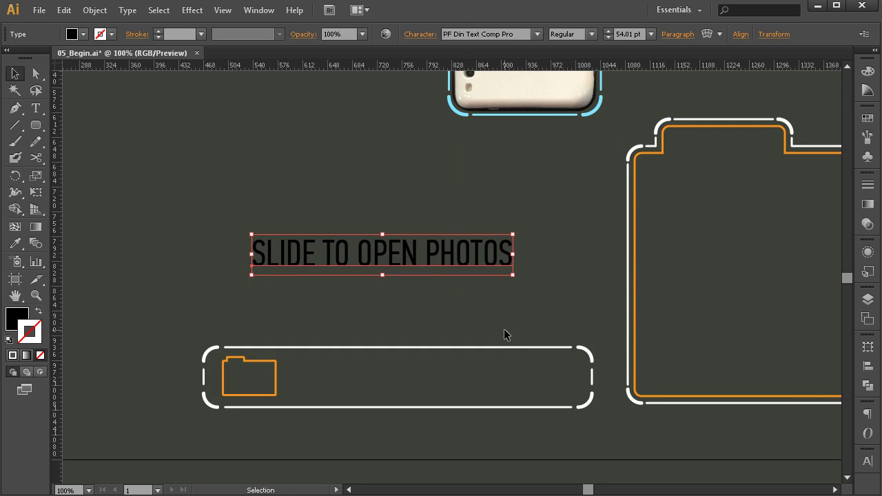
pyautogui.moveTo(409, 252); pyautogui.dragTo(444, 371)
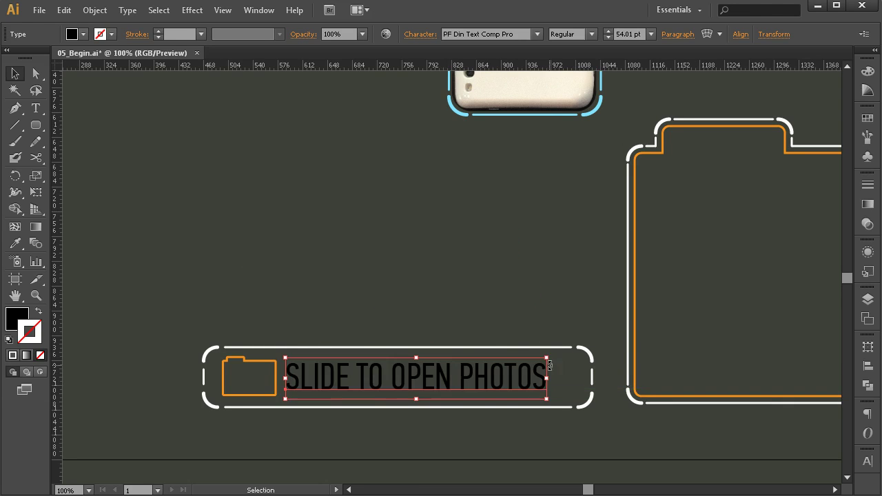
pyautogui.moveTo(545, 358); pyautogui.dragTo(572, 353)
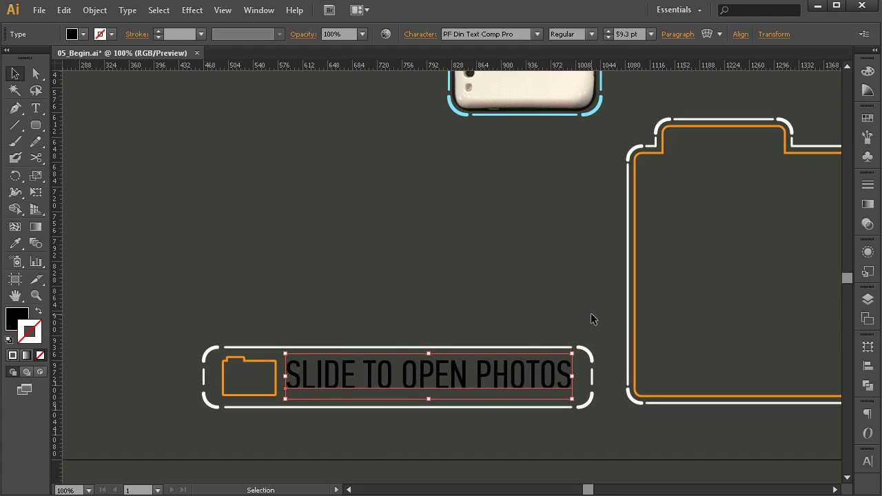
# Nudge the text down and slightly left inside the bar, and stretch it slightly to about 60 pt
pyautogui.press('Down')
pyautogui.press('Down')
pyautogui.press('Down')
pyautogui.press('Down')
pyautogui.press('Left')
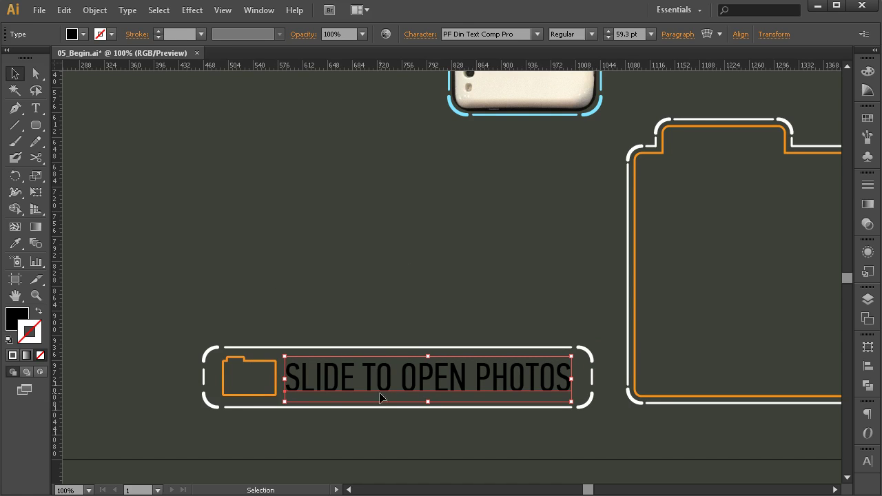
pyautogui.moveTo(572, 356)
pyautogui.mouseDown()
pyautogui.moveTo(587, 351)
pyautogui.moveTo(576, 360)
pyautogui.mouseUp()
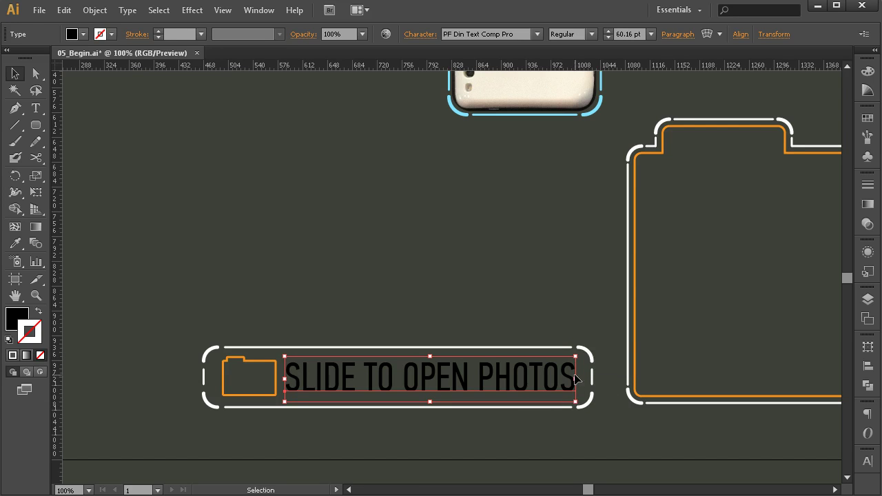
pyautogui.click(311, 320)
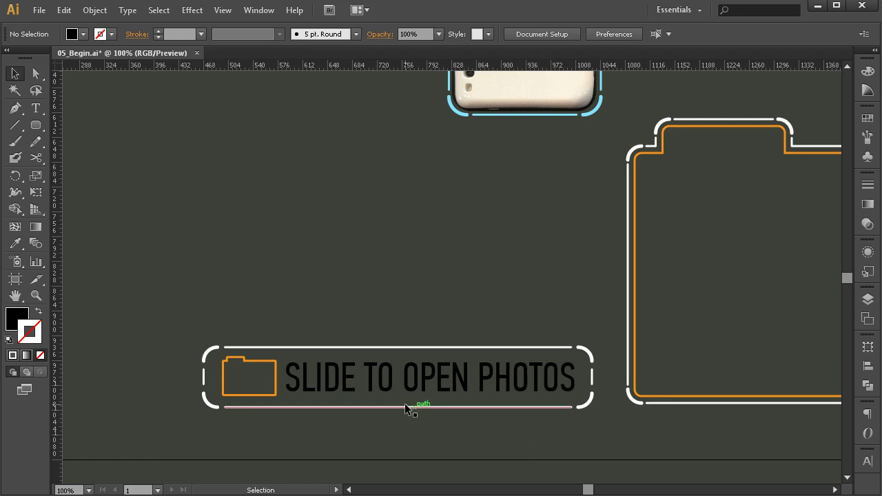
# Loosen the kerning slightly between the L and I of SLIDE
pyautogui.click(37, 110)
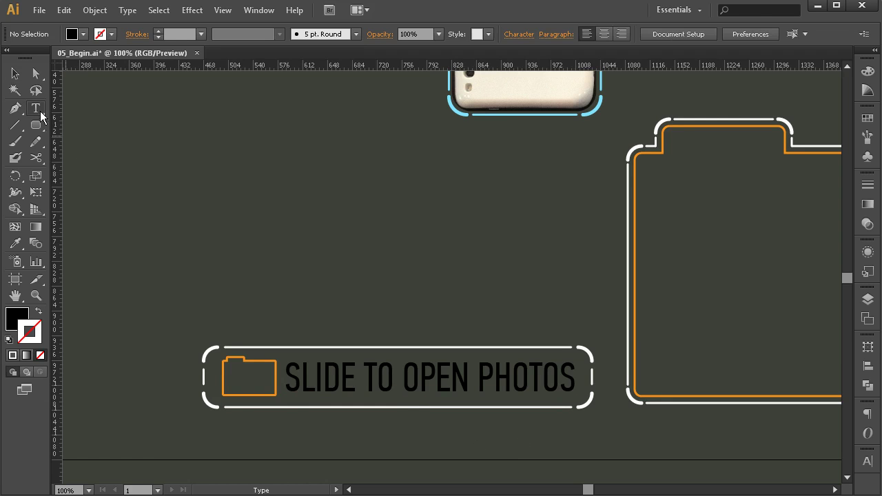
pyautogui.click(318, 384)
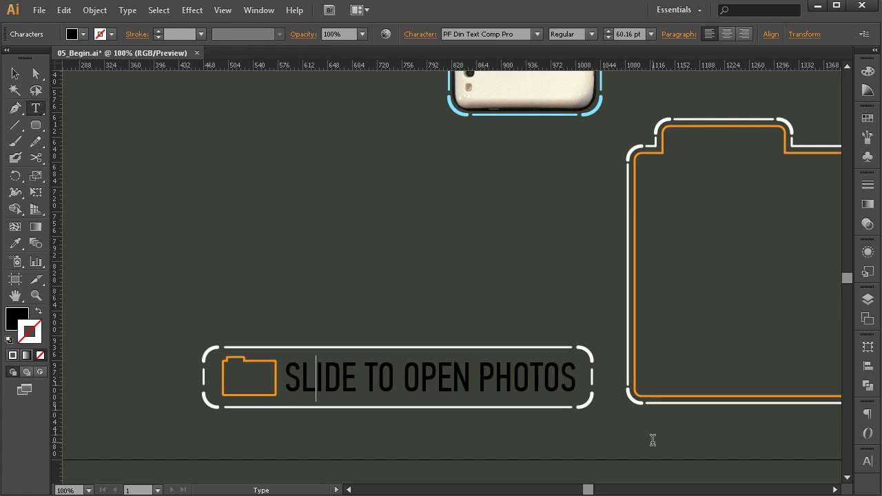
pyautogui.press('Escape')
pyautogui.click(331, 195)
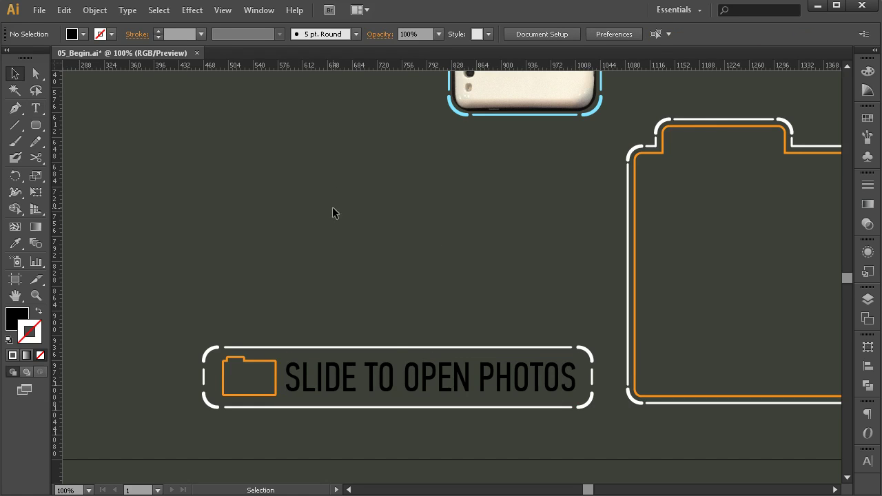
# Give the SLIDE TO OPEN PHOTOS text a white fill and no stroke
pyautogui.click(359, 379)
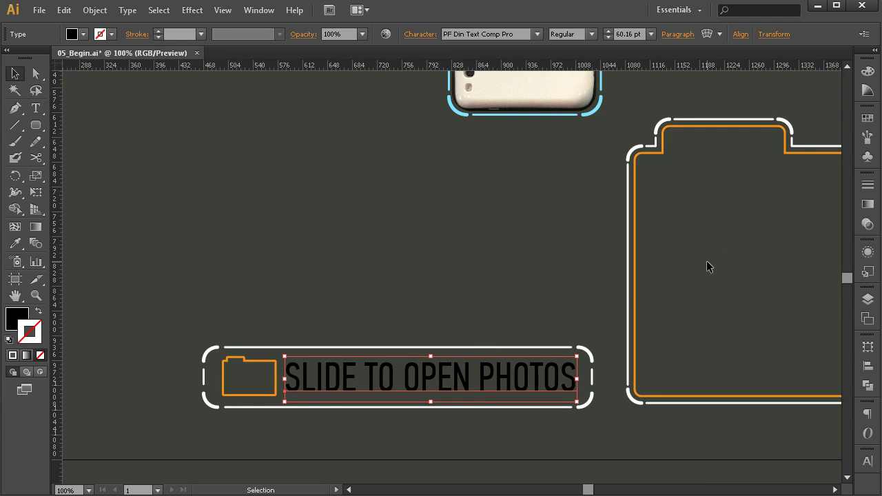
pyautogui.click(866, 120)
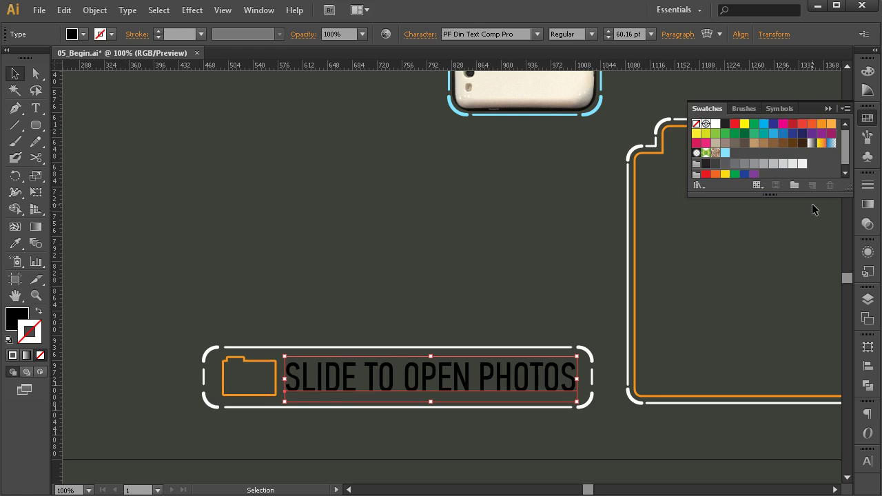
pyautogui.click(716, 123)
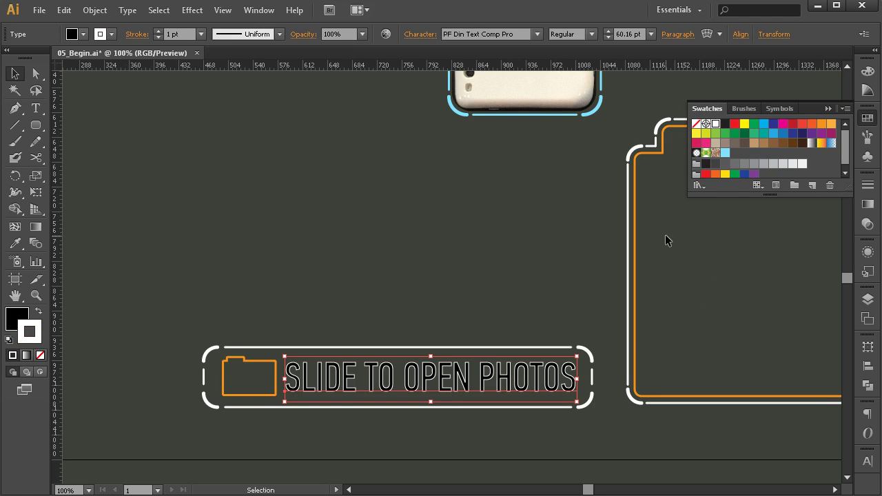
pyautogui.click(28, 342)
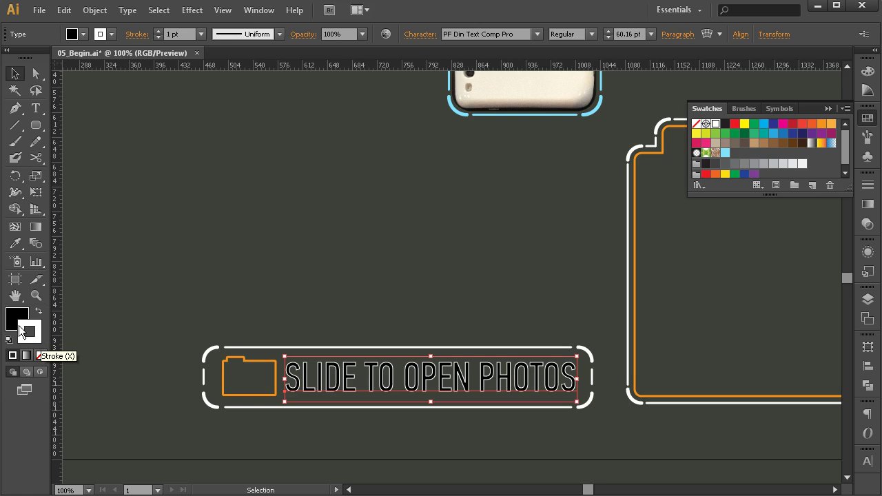
pyautogui.click(23, 326)
pyautogui.click(25, 333)
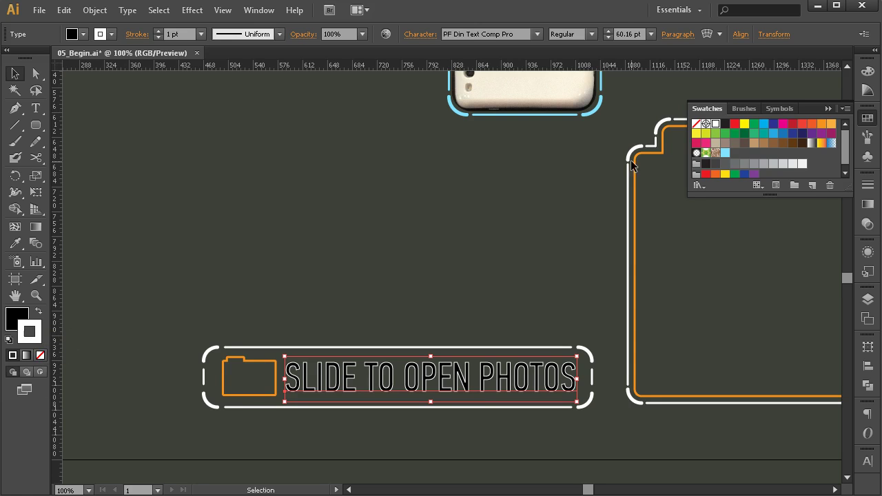
pyautogui.click(38, 312)
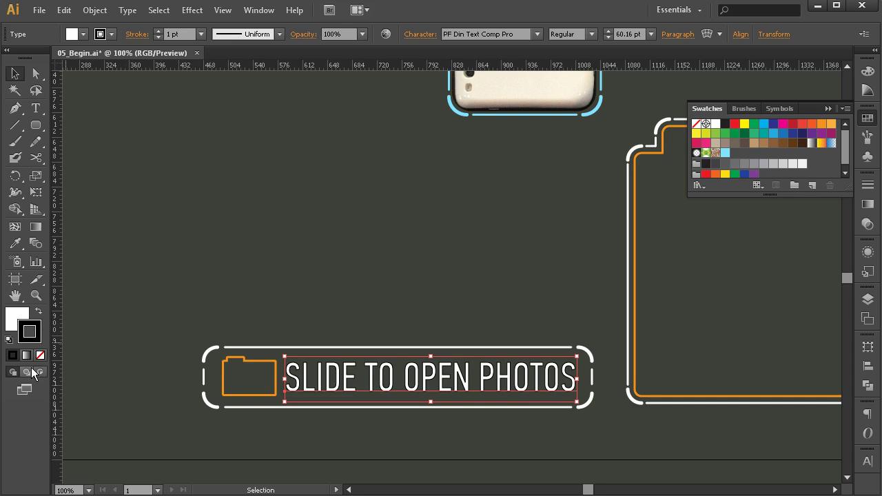
pyautogui.click(40, 357)
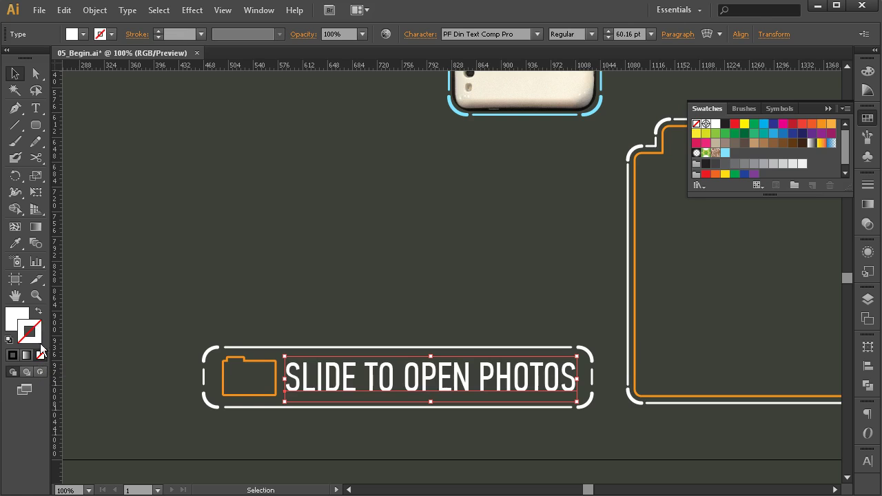
# Nudge the whole bar with its folder icon and SLIDE TO OPEN PHOTOS text slightly up and right, closer to the large folder
pyautogui.click(116, 369)
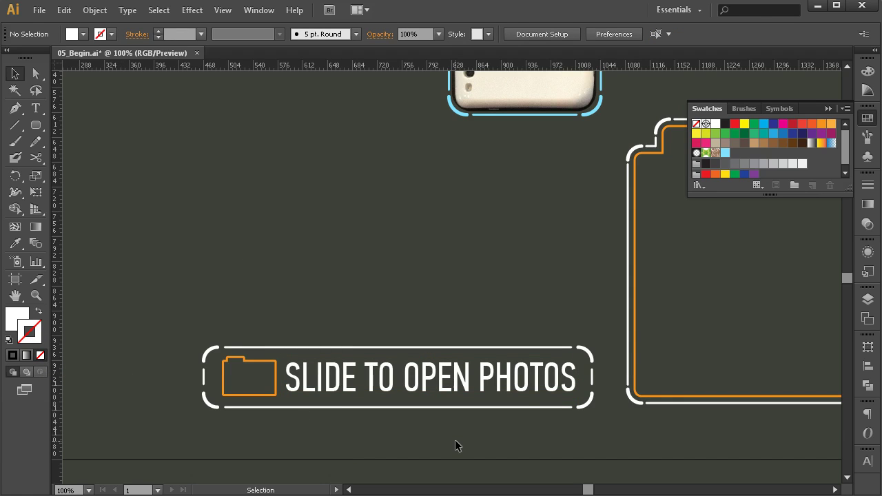
pyautogui.moveTo(601, 316); pyautogui.dragTo(156, 438)
pyautogui.press('Up')
pyautogui.press('Up')
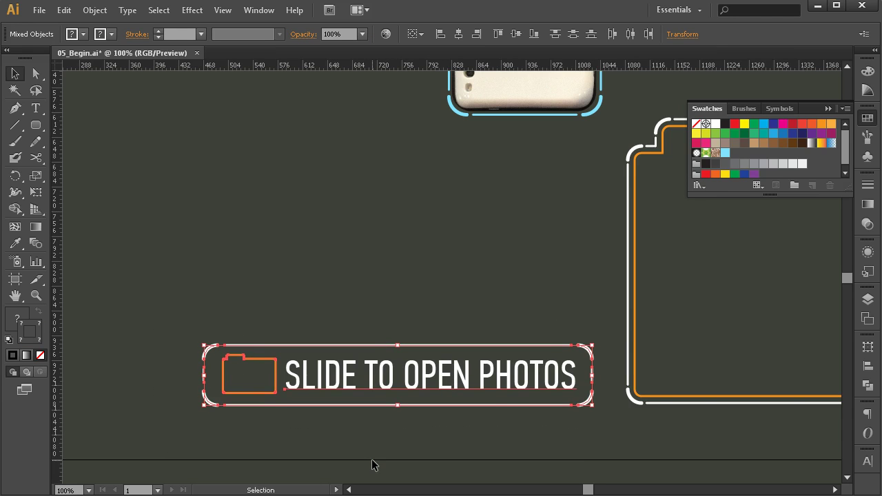
pyautogui.press('Right')
pyautogui.press('Up')
pyautogui.press('Up')
pyautogui.press('Up')
pyautogui.press('Right')
pyautogui.hotkey('shift', 'Right')
pyautogui.hotkey('shift', 'Right')
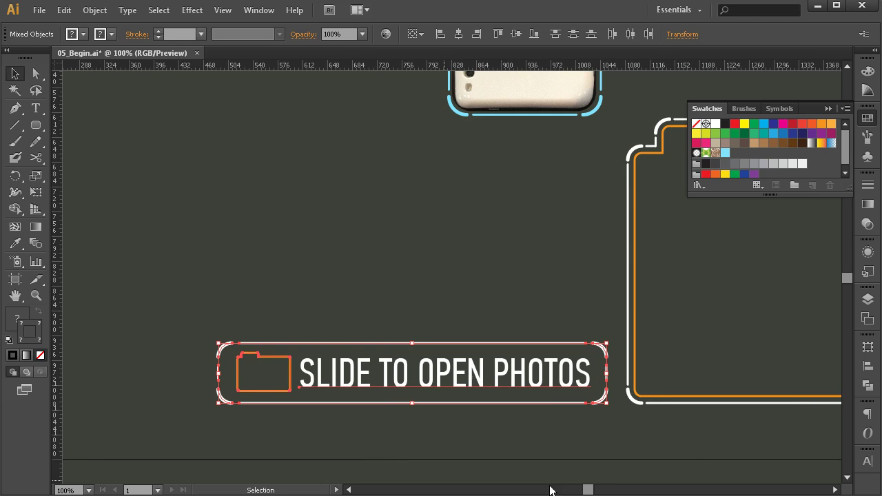
pyautogui.click(722, 471)
# Shorten the white vertical and bottom lines at the large folder outline's lower-left corner to widen the gaps around the arc
pyautogui.keyDown('alt'); pyautogui.scroll(2, 639, 395); pyautogui.keyUp('alt')
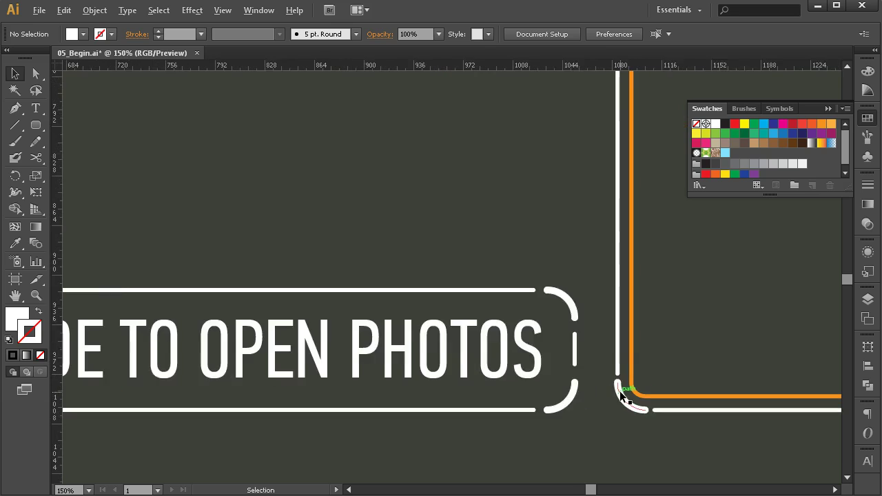
pyautogui.moveTo(617, 361); pyautogui.dragTo(617, 349)
pyautogui.click(758, 414)
pyautogui.moveTo(741, 446); pyautogui.dragTo(525, 407)
pyautogui.click(542, 434)
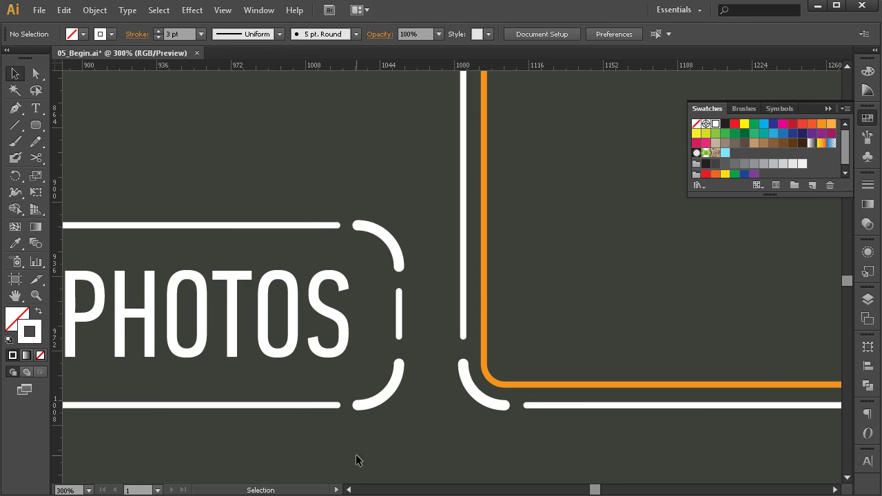
# Shorten the white bottom and right lines at the large folder outline's lower-right corner to widen the gaps around the arc
pyautogui.hscroll(10, 634, 426)
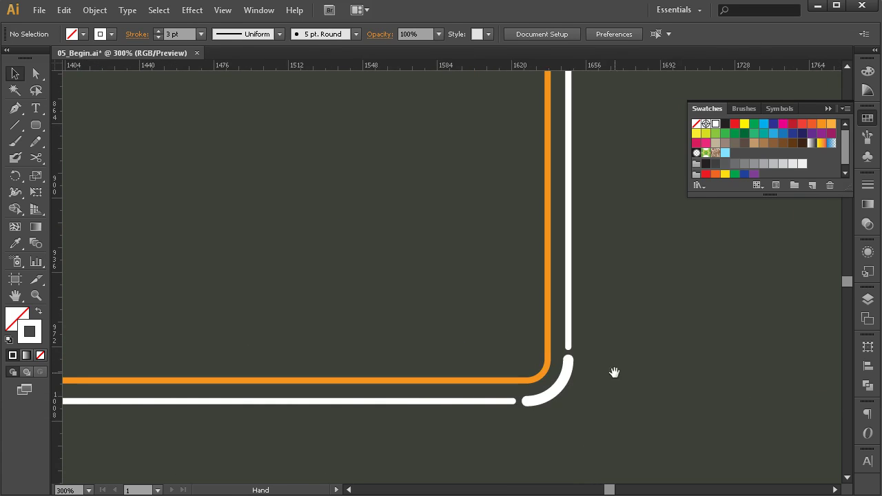
pyautogui.moveTo(513, 419); pyautogui.dragTo(506, 401)
pyautogui.click(588, 340)
pyautogui.moveTo(556, 342); pyautogui.dragTo(556, 343)
pyautogui.moveTo(568, 349); pyautogui.dragTo(572, 336)
pyautogui.click(609, 242)
# Shorten the upper end of the white right-side line at the large folder outline's upper-right corner
pyautogui.press('space')
pyautogui.scroll(10, 609, 242)
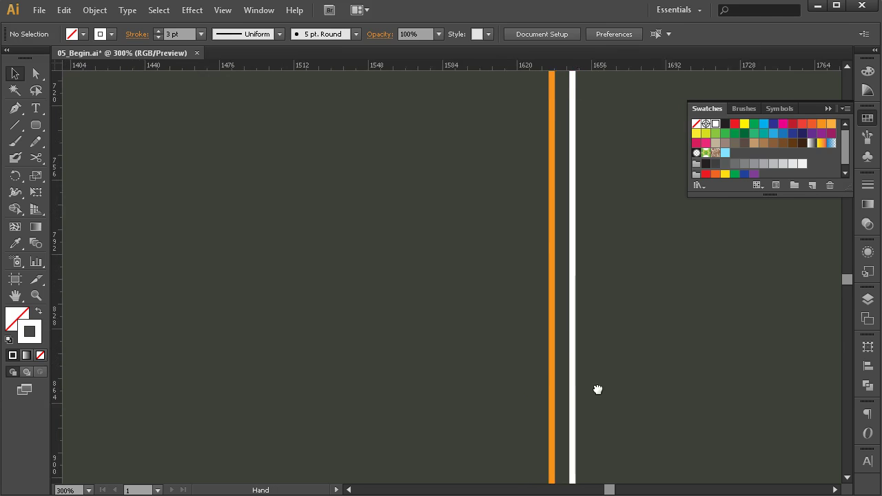
pyautogui.click(549, 297)
pyautogui.moveTo(545, 277); pyautogui.dragTo(545, 289)
pyautogui.moveTo(474, 182); pyautogui.dragTo(526, 215)
pyautogui.click(354, 258)
# Shorten the white line along the top of the folder tab and nudge it slightly right to centre it between the arcs
pyautogui.hscroll(-10, 615, 290)
pyautogui.hotkey('ctrl', 'shift', 'a')
pyautogui.moveTo(340, 167); pyautogui.dragTo(331, 186)
pyautogui.moveTo(452, 179); pyautogui.dragTo(443, 181)
pyautogui.press('Right')
pyautogui.press('Right')
pyautogui.press('Right')
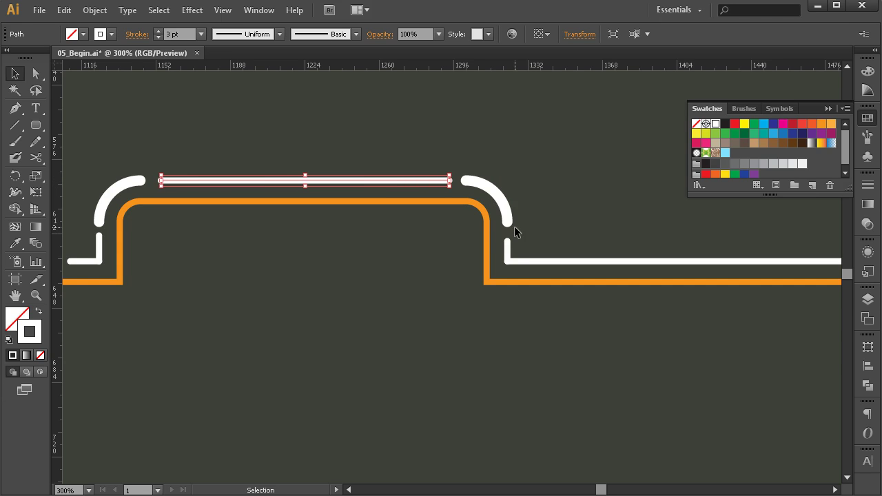
# Shorten the large folder outline's white left line and the short tab segment beside it to widen the gaps around the upper-left arcs
pyautogui.hscroll(-5, 459, 283)
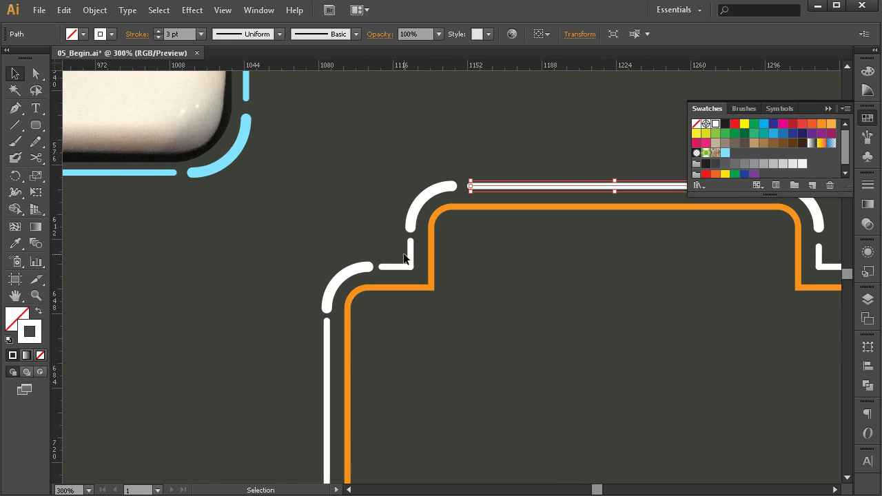
pyautogui.moveTo(332, 350); pyautogui.dragTo(328, 328)
pyautogui.click(457, 331)
pyautogui.moveTo(404, 255)
pyautogui.mouseDown()
pyautogui.moveTo(390, 282)
pyautogui.moveTo(386, 269)
pyautogui.moveTo(414, 246)
pyautogui.mouseUp()
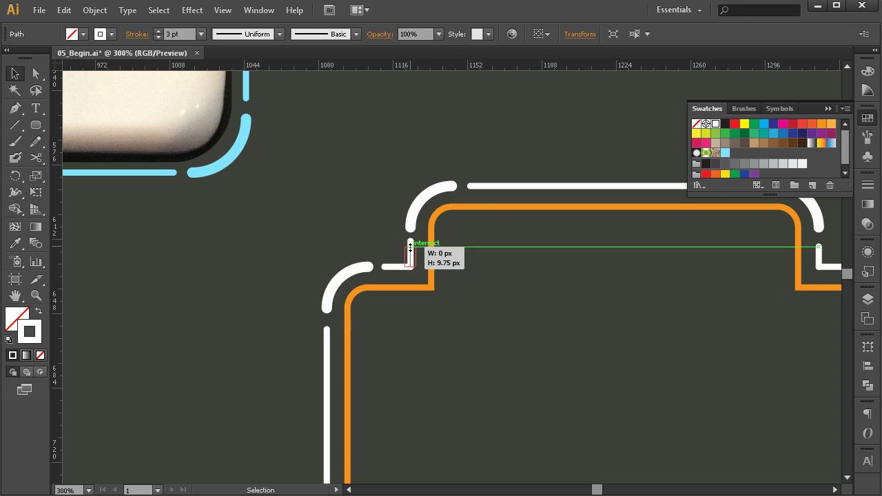
pyautogui.click(511, 243)
pyautogui.press('z')
pyautogui.moveTo(526, 351); pyautogui.dragTo(490, 339)
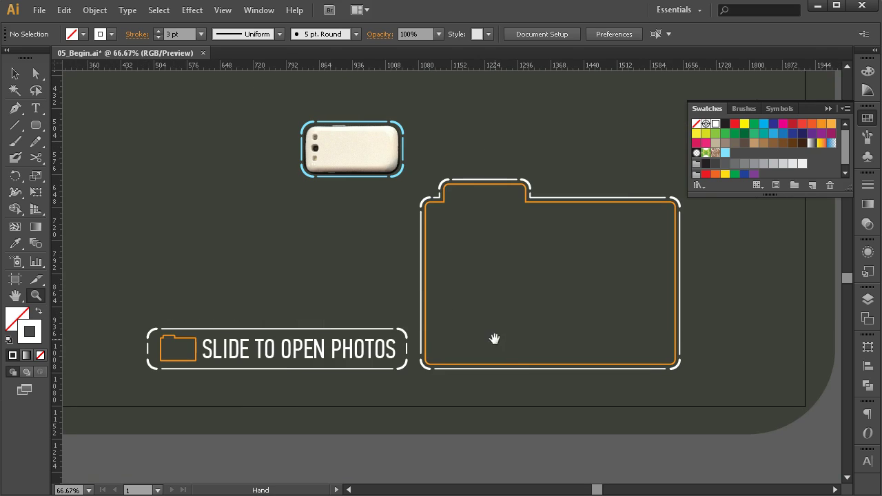